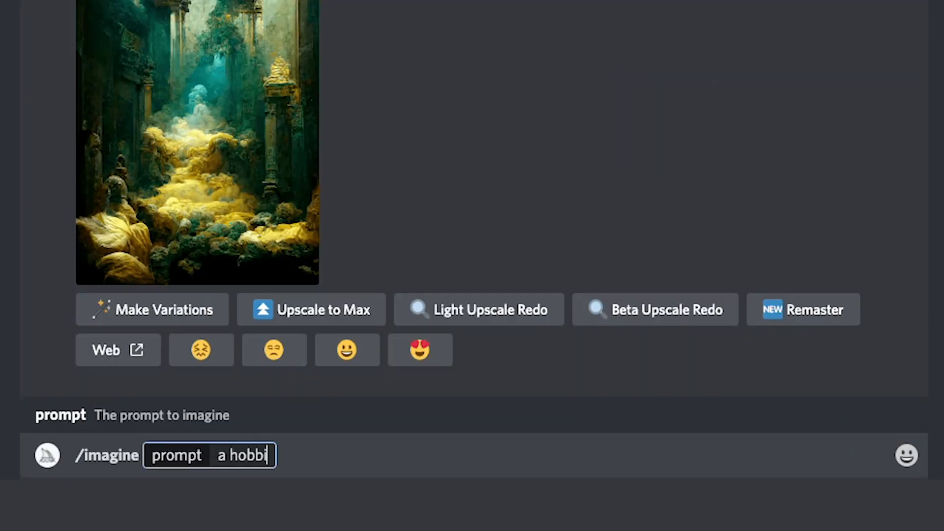
pyautogui.write('room')
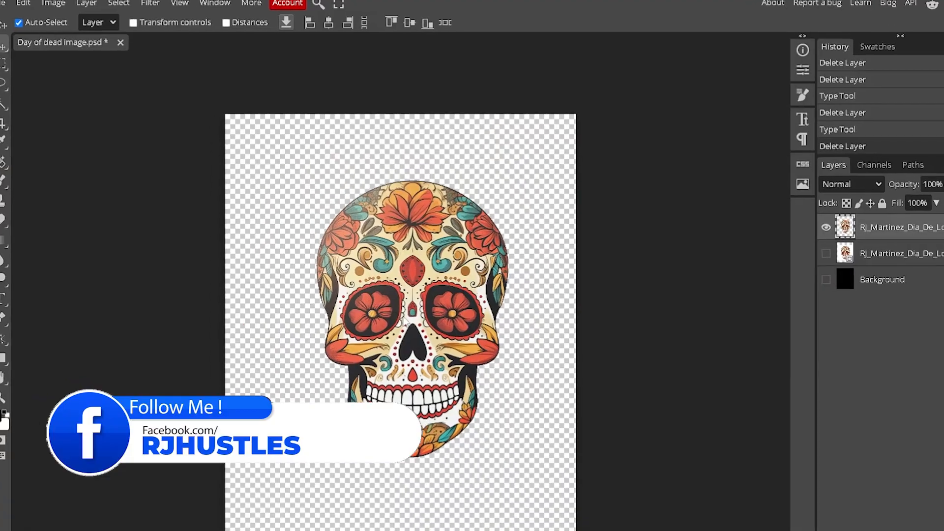
pyautogui.moveTo(405, 321)
pyautogui.mouseDown()
pyautogui.moveTo(385, 315)
pyautogui.moveTo(380, 300)
pyautogui.moveTo(401, 303)
pyautogui.mouseUp()
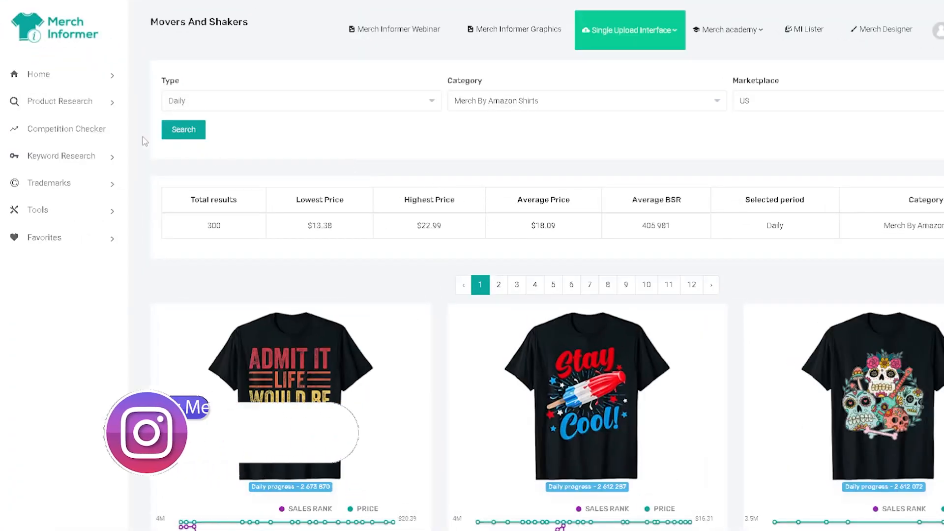
# - Examine the designs and sales rank charts of the first shirts in the daily Movers And Shakers list
pyautogui.click(80, 102)
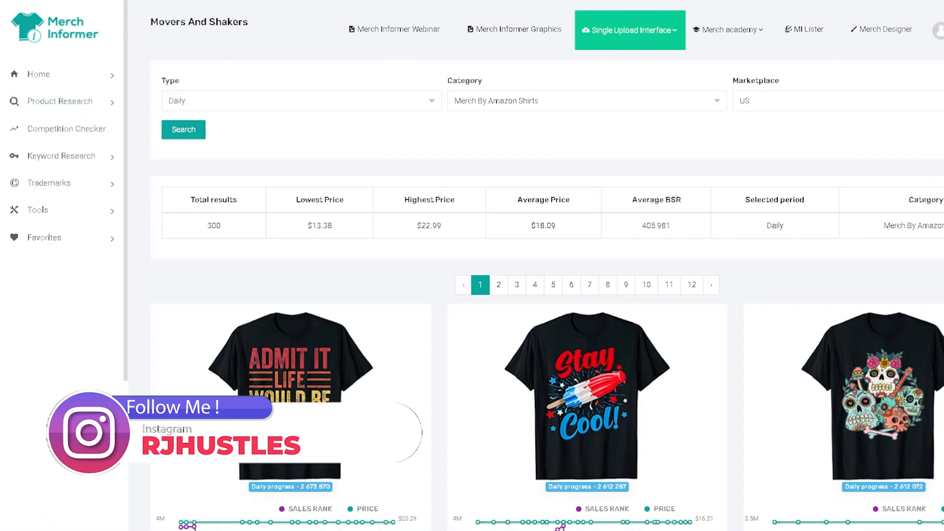
pyautogui.scroll(-2, 791, 148)
pyautogui.scroll(2, 792, 148)
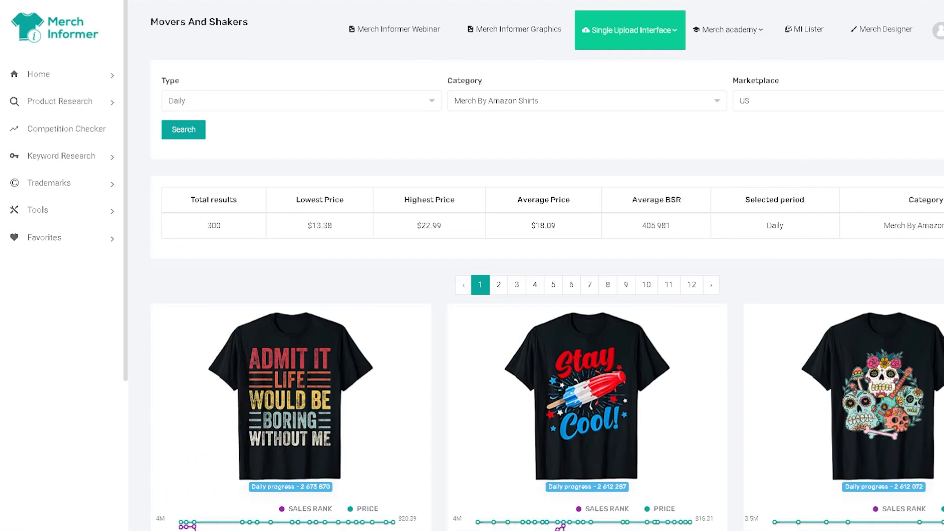
pyautogui.scroll(-5, 549, 227)
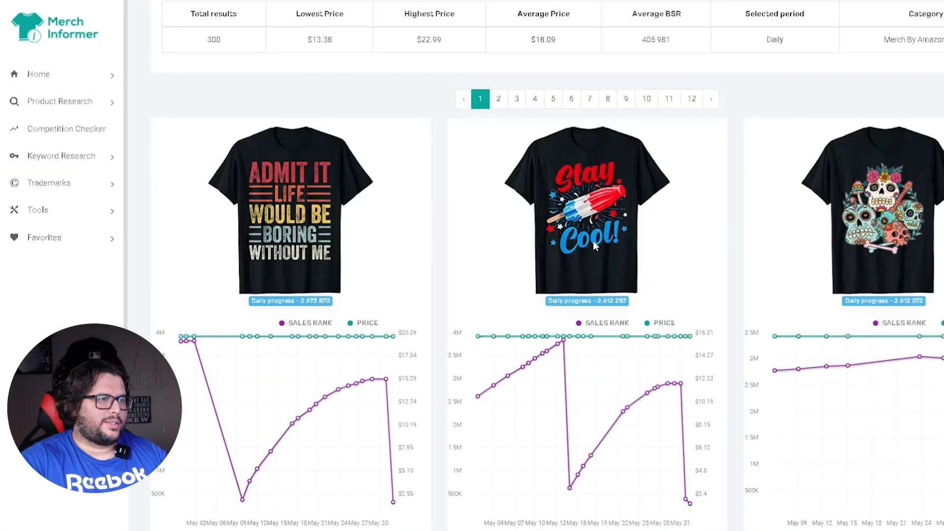
pyautogui.scroll(-3, 593, 241)
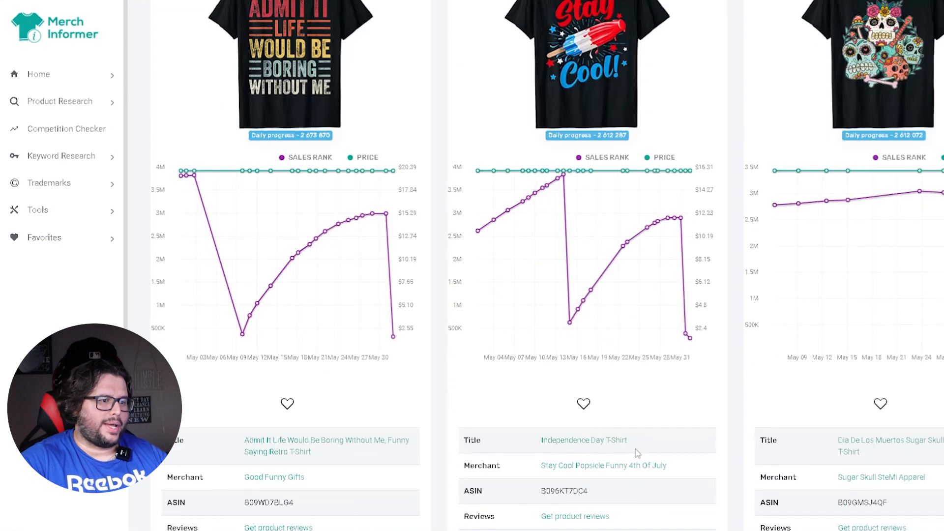
pyautogui.scroll(2, 621, 464)
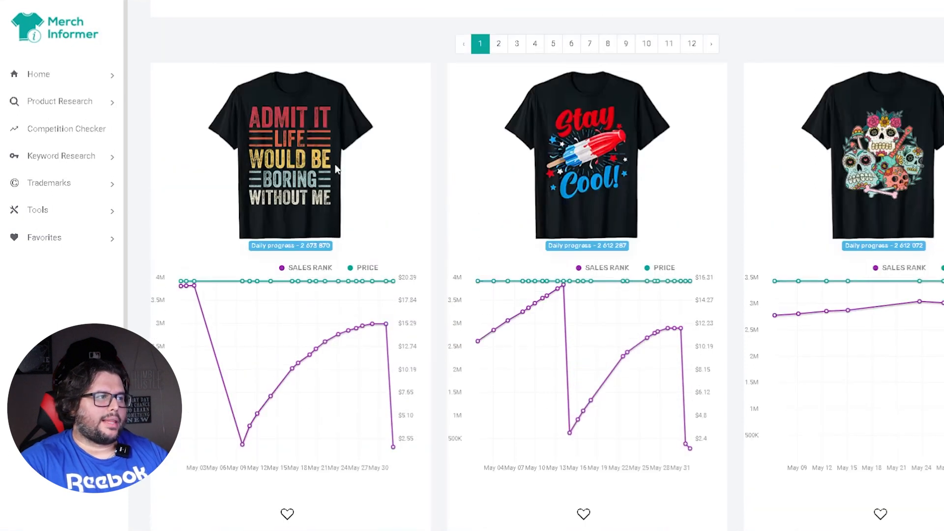
pyautogui.scroll(-2, 727, 216)
pyautogui.scroll(2, 885, 116)
pyautogui.scroll(-2, 550, 166)
pyautogui.scroll(2, 550, 166)
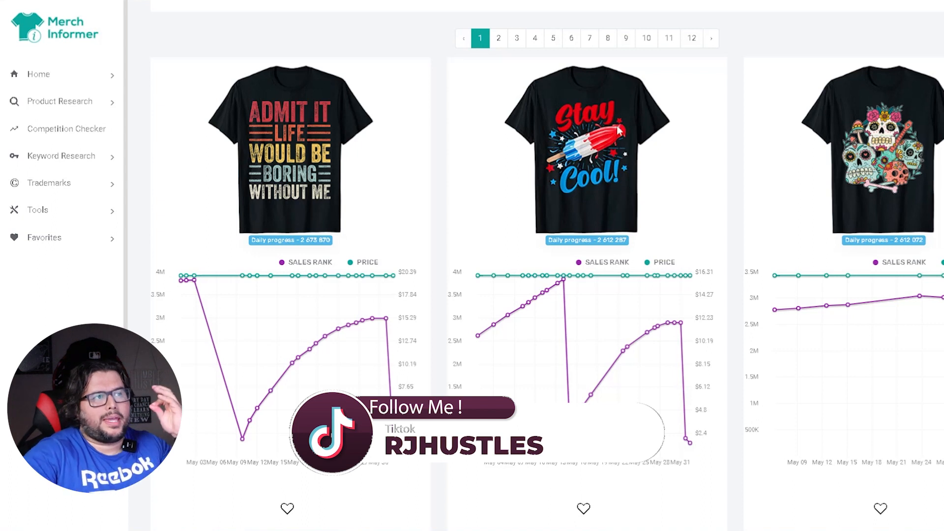
# - Browse further down the Movers And Shakers results for more trending shirt designs and niches
pyautogui.scroll(-10, 880, 148)
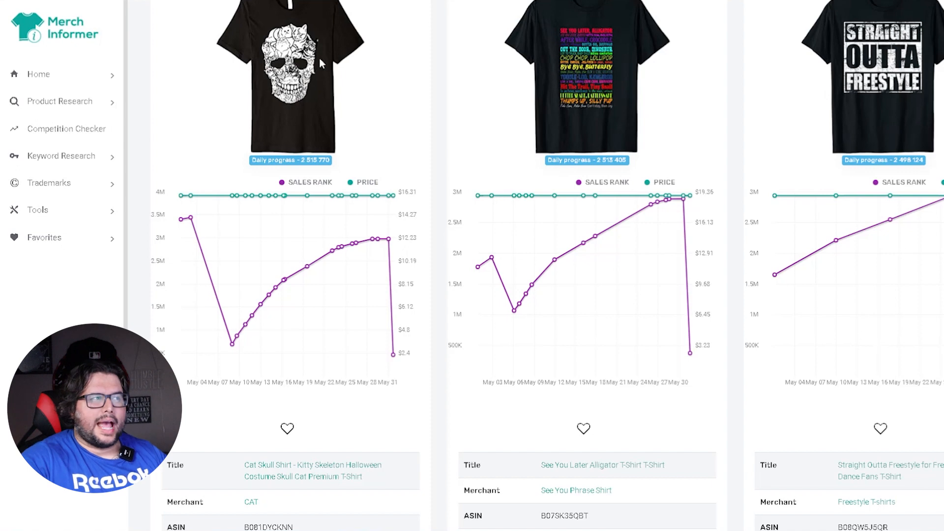
pyautogui.scroll(-10, 547, 265)
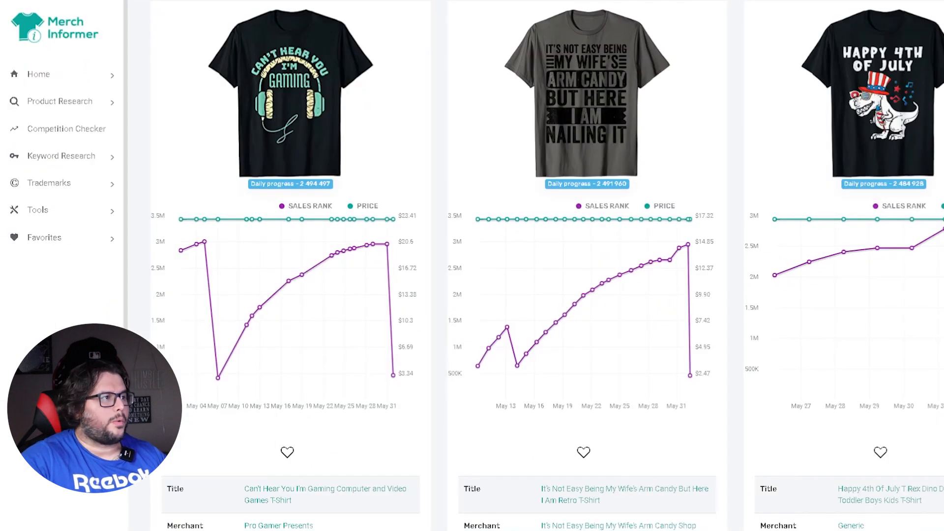
pyautogui.scroll(-10, 930, 105)
pyautogui.scroll(10, 931, 104)
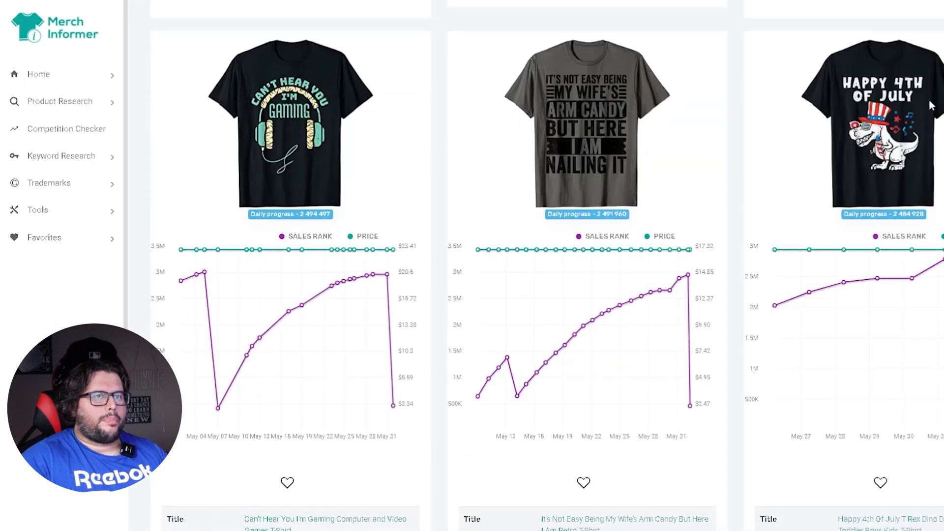
pyautogui.scroll(-15, 548, 266)
pyautogui.scroll(3, 547, 265)
pyautogui.scroll(-3, 548, 266)
pyautogui.scroll(1, 547, 265)
pyautogui.scroll(3, 548, 265)
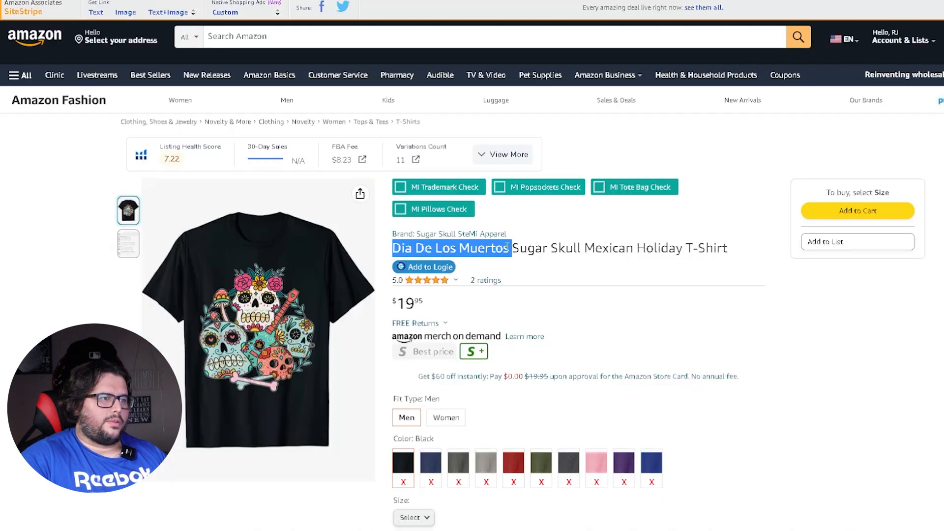
# - Search Google for "Dia De Los Muertos" from the Amazon shirt title and check the holiday's dates
pyautogui.rightClick(507, 247)
pyautogui.click(541, 278)
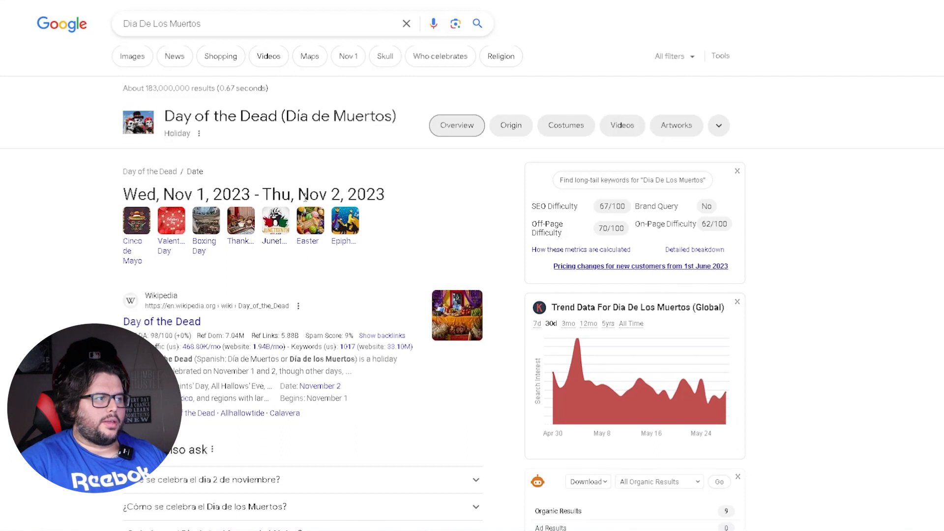
pyautogui.moveTo(124, 194); pyautogui.dragTo(506, 202)
pyautogui.hotkey('ctrl', 'w')
# - Highlight "Dia De Los Muertos Sugar Skull" in the shirt title, and view the Happy 4th Of July T Rex shirt listing
pyautogui.moveTo(393, 249); pyautogui.dragTo(580, 253)
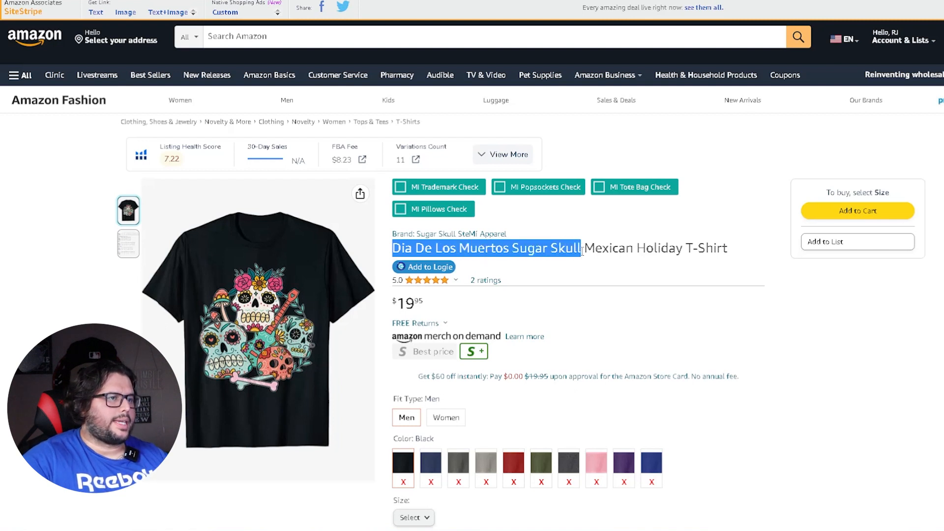
pyautogui.hotkey('ctrl', 'w')
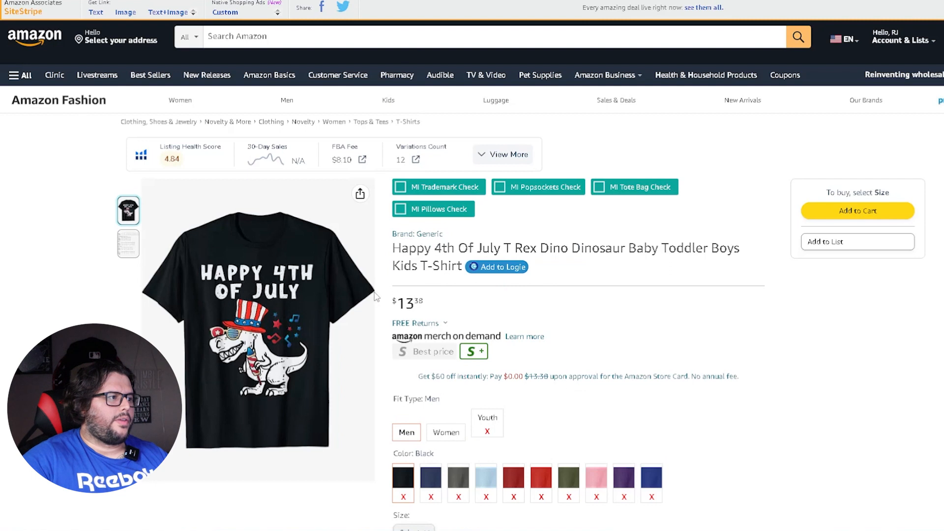
pyautogui.scroll(-1, 407, 298)
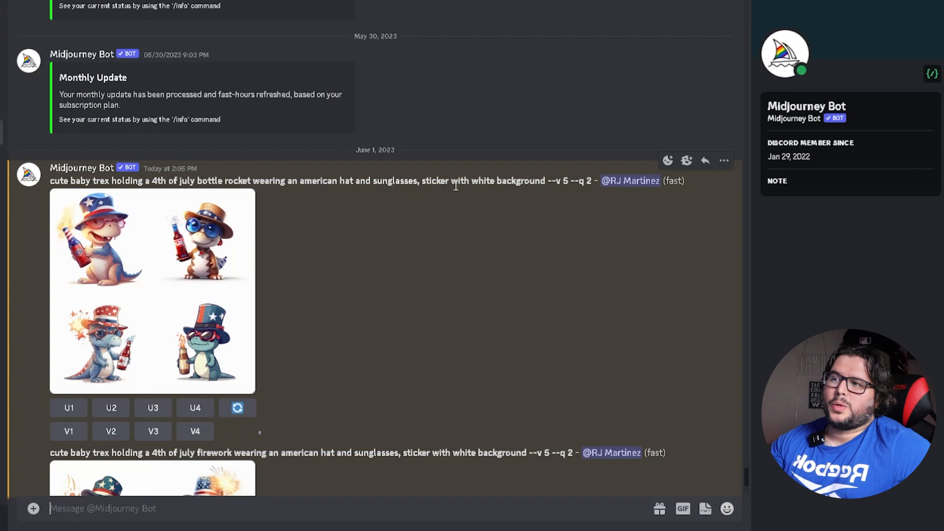
# - Review the baby trex bottle rocket prompt in the Midjourney Bot chat and view its image grid enlarged
pyautogui.moveTo(422, 182); pyautogui.dragTo(545, 182)
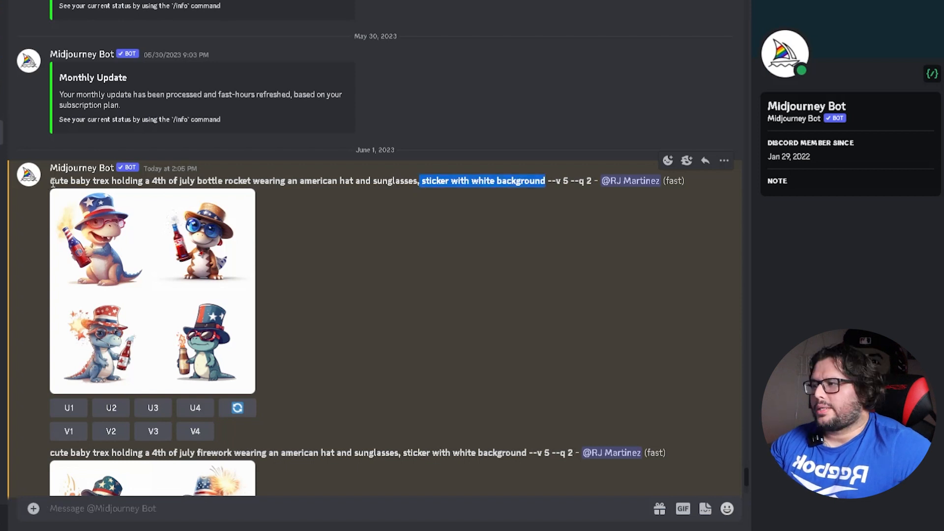
pyautogui.moveTo(52, 182); pyautogui.dragTo(453, 182)
pyautogui.click(439, 194)
pyautogui.click(234, 271)
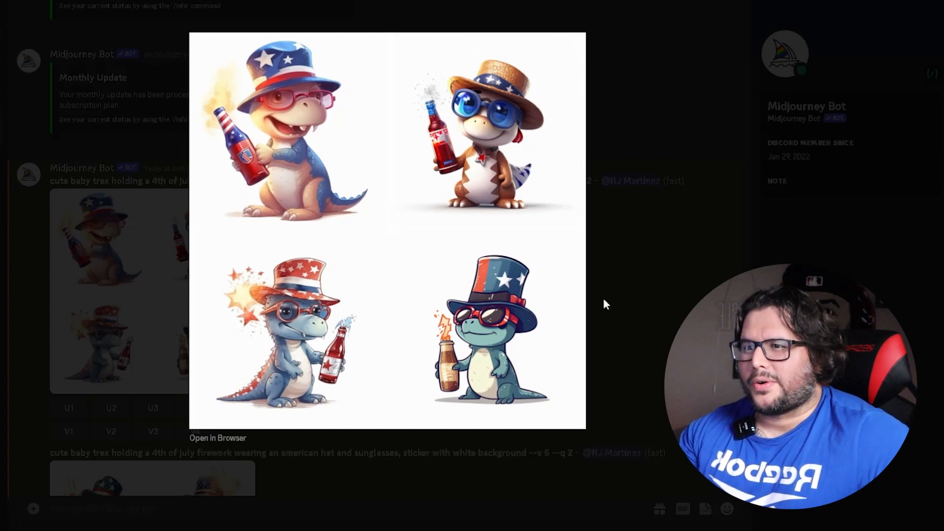
pyautogui.click(645, 312)
# - Review the baby trex firework prompt, view its image grid enlarged, and compare it with the bottle rocket results
pyautogui.scroll(-3, 284, 303)
pyautogui.moveTo(154, 276); pyautogui.dragTo(270, 289)
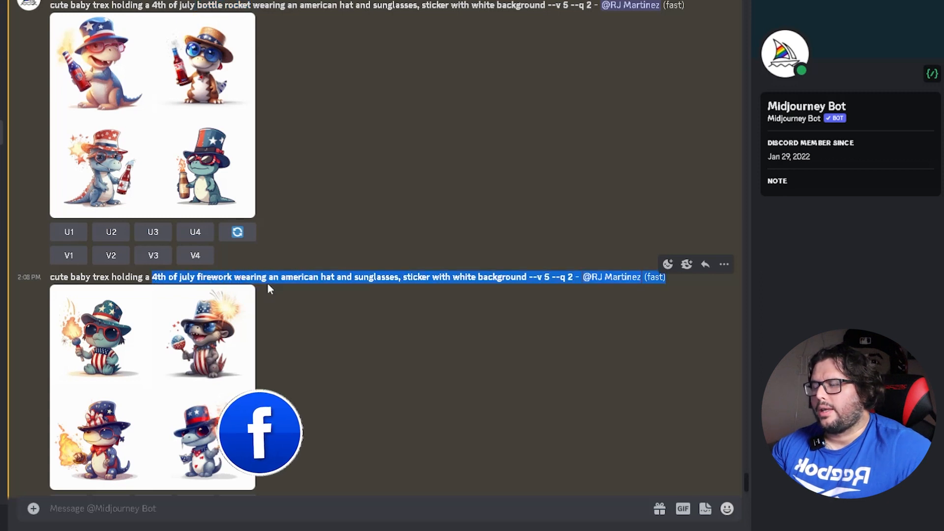
pyautogui.click(246, 296)
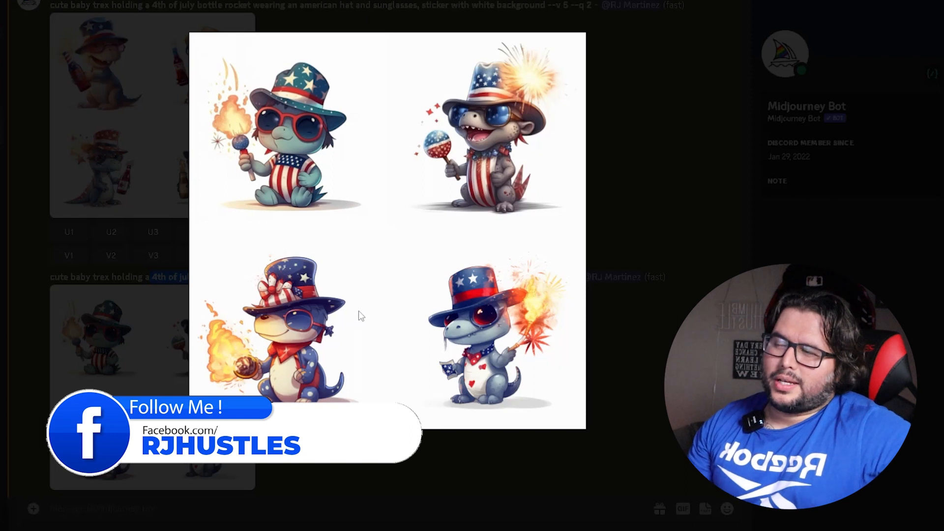
pyautogui.press('Escape')
pyautogui.scroll(3, 314, 275)
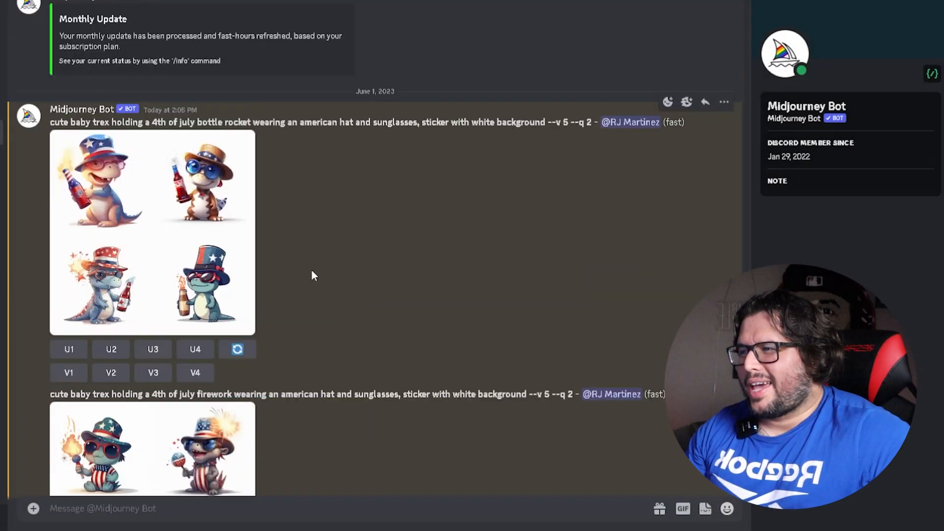
pyautogui.scroll(-1, 299, 272)
pyautogui.click(197, 222)
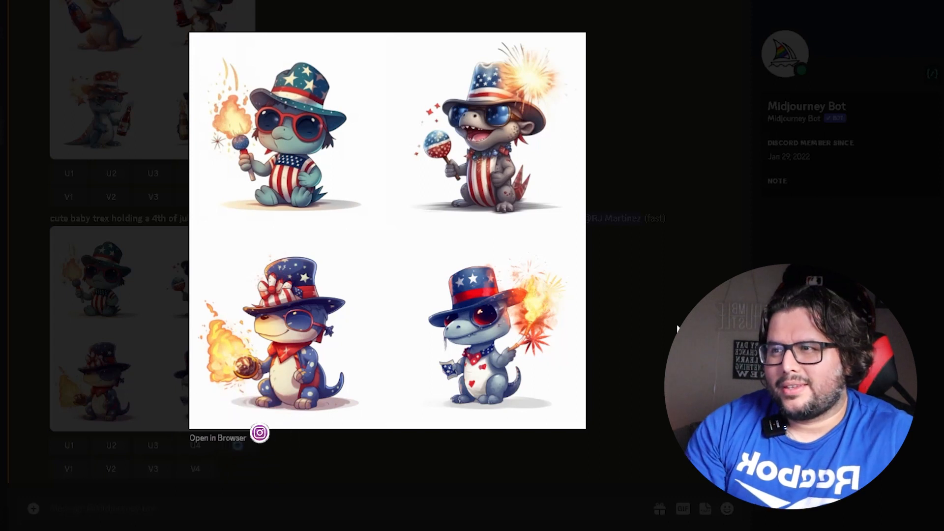
pyautogui.click(641, 315)
pyautogui.scroll(4, 418, 309)
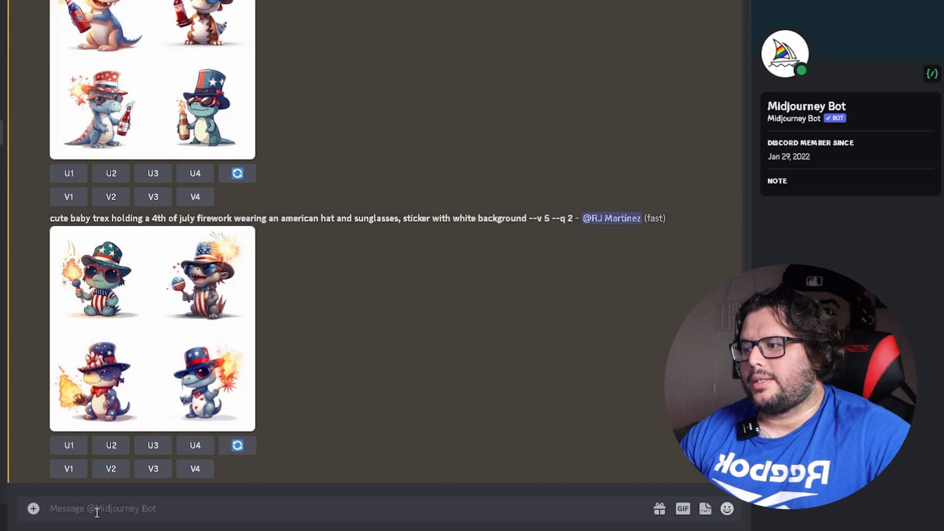
# - Generate an image with /imagine using "baby trex dinosaur holding a firework wearing an american hat and glasses, tshirt design, white background"
pyautogui.write('/')
pyautogui.click(247, 298)
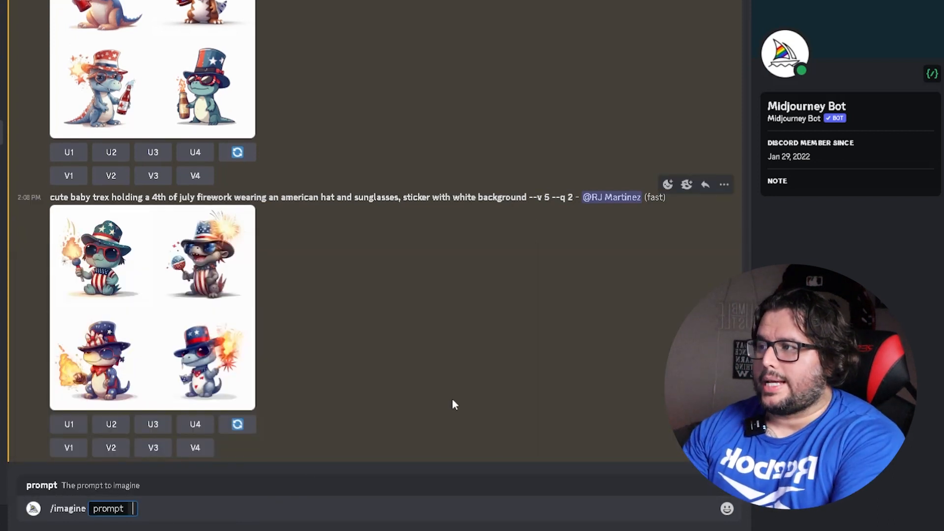
pyautogui.write('baby trex dinosaur holdi')
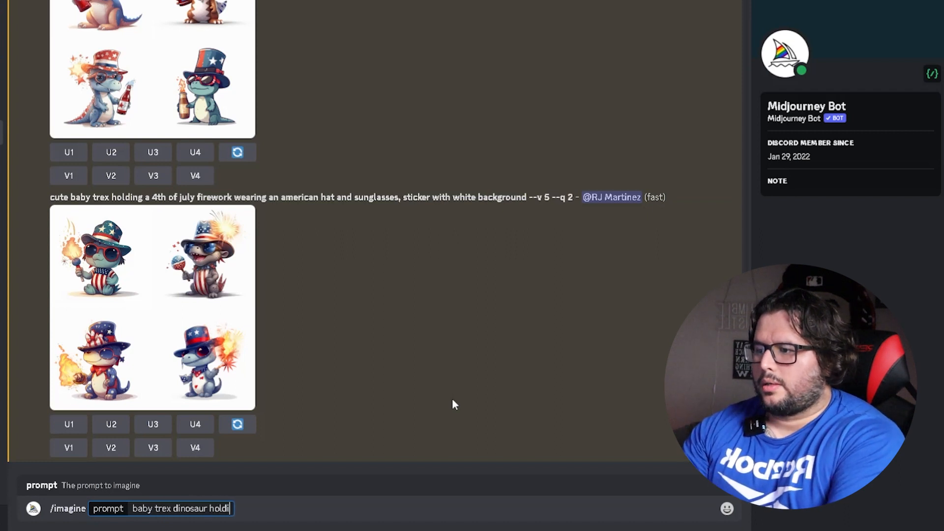
pyautogui.write('ng a firework')
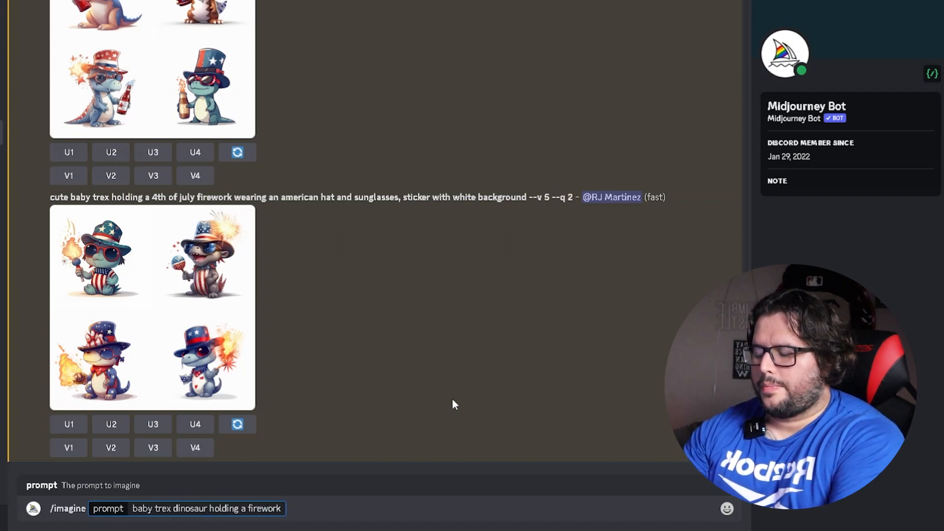
pyautogui.write(' wearing an american hat and glasses, tg')
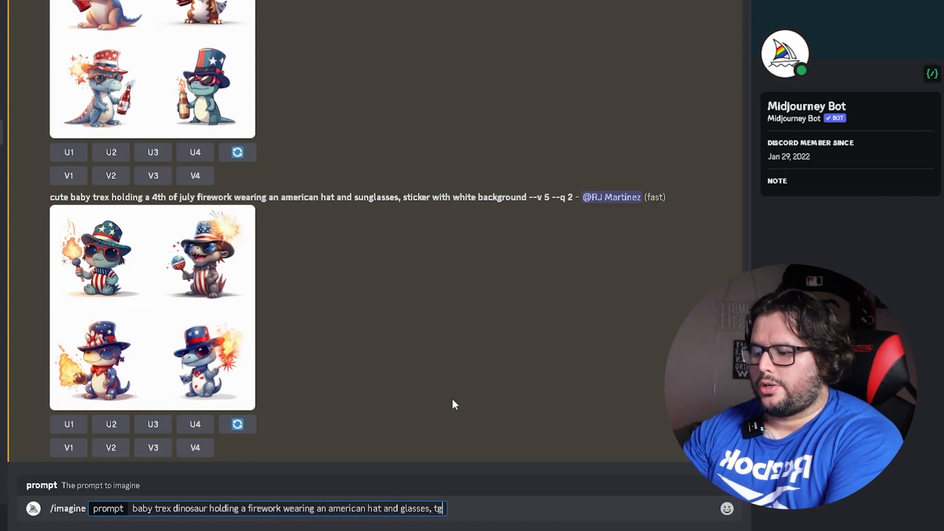
pyautogui.press('BackSpace')
pyautogui.write('shirt desig')
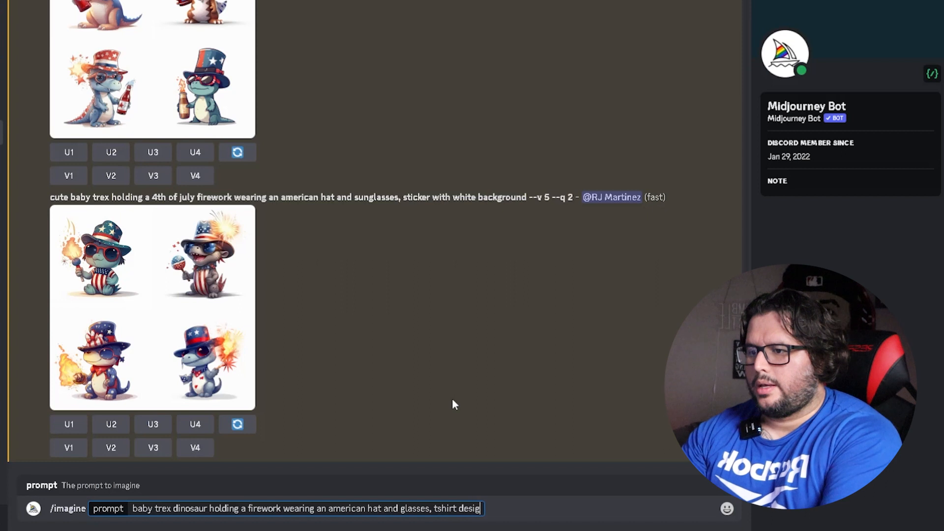
pyautogui.write('n, whit')
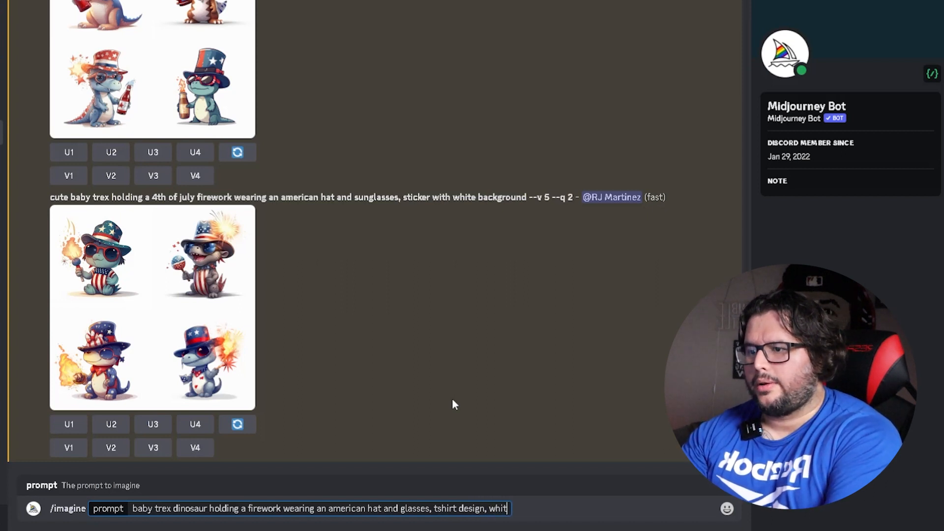
pyautogui.write('e backgro')
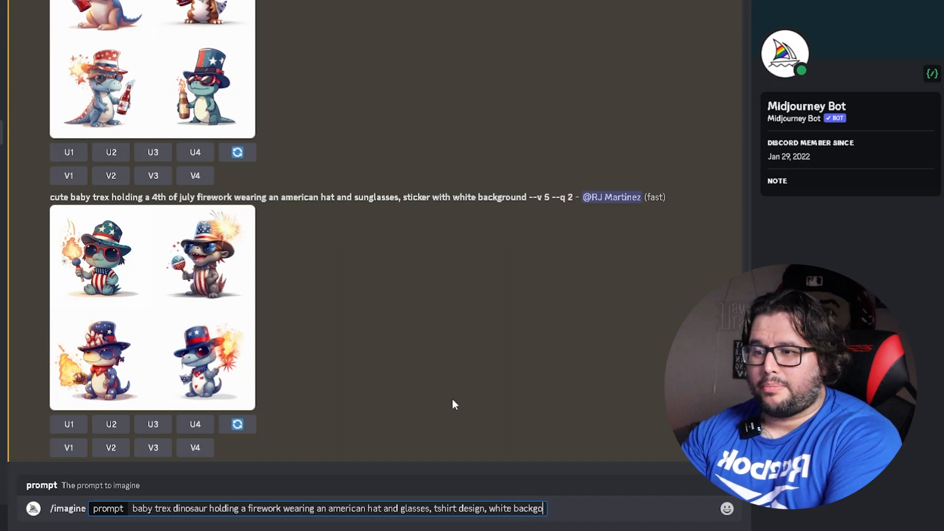
pyautogui.write('und')
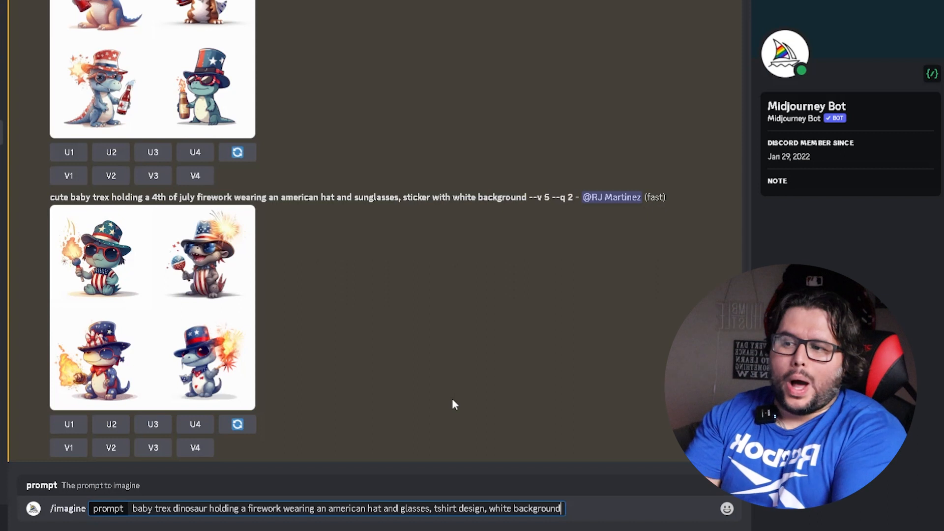
pyautogui.press('Return')
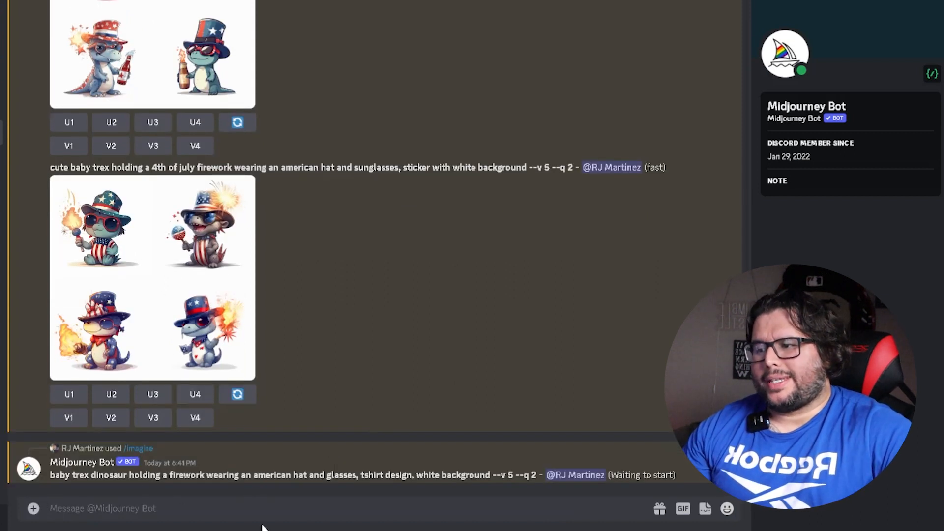
# - Switch to the Amazon sugar skull shirt listing and copy "Dia De Los Muertos Sugar Skull" from its title
pyautogui.moveTo(301, 529)
pyautogui.click(301, 496)
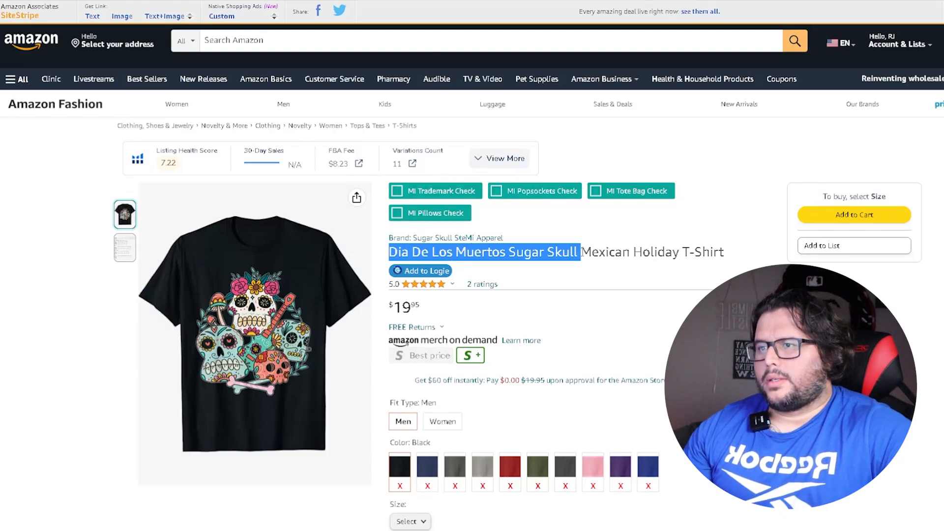
pyautogui.rightClick(581, 251)
pyautogui.rightClick(529, 248)
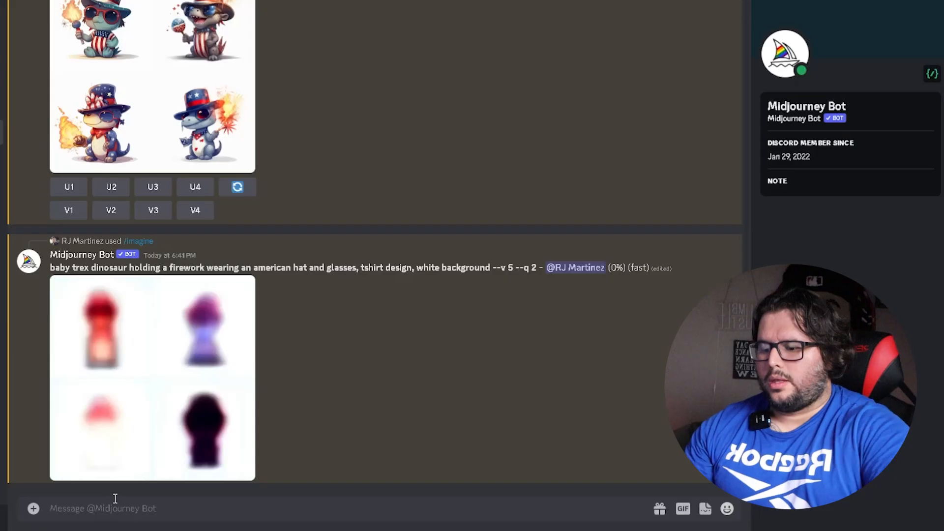
# - Generate an image with /imagine in the Midjourney Bot chat using "Dia De Los Muertos Sugar Skull, detailed, sticker, white background"
pyautogui.write('/')
pyautogui.press('Return')
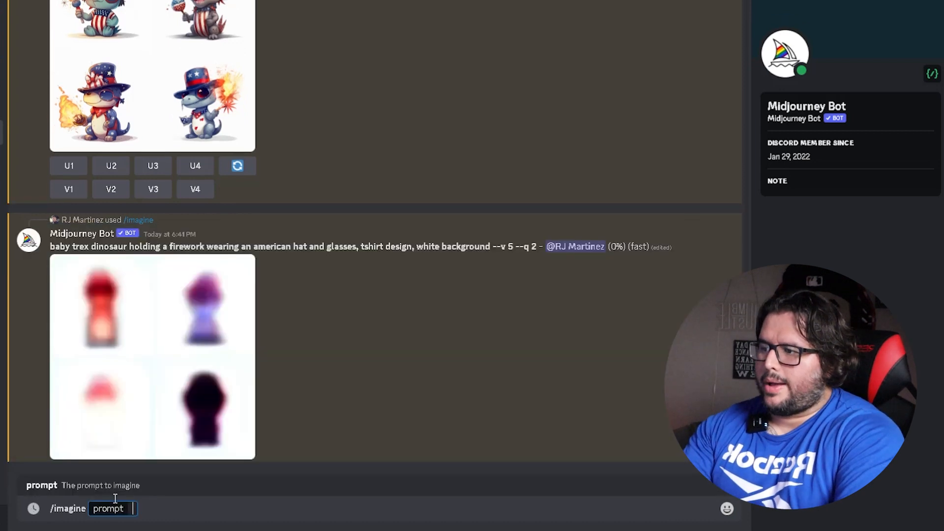
pyautogui.write('Dia De Los Muertos Sugar Skull')
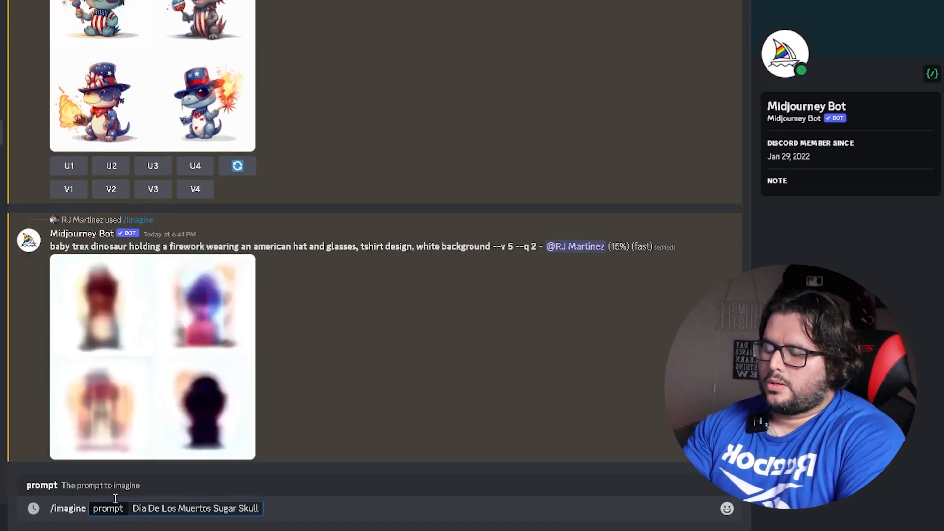
pyautogui.write(', st')
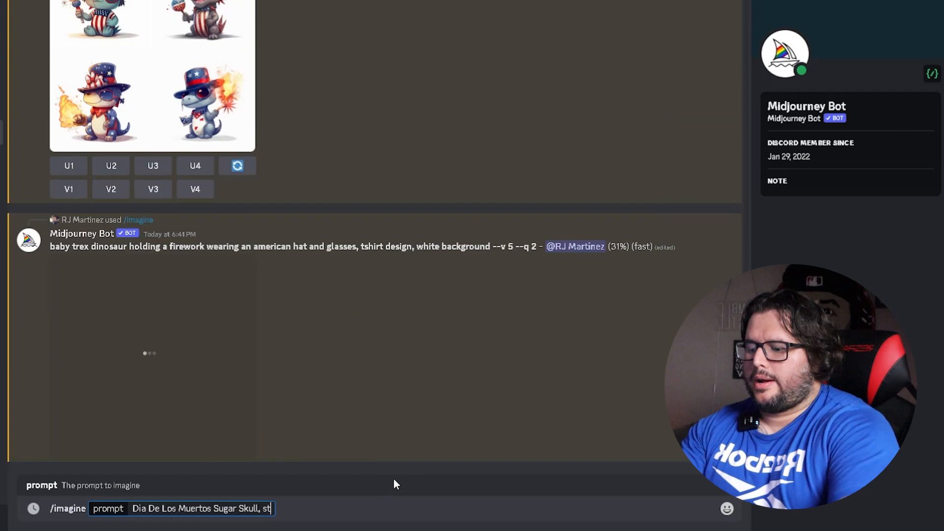
pyautogui.write('icker, white background')
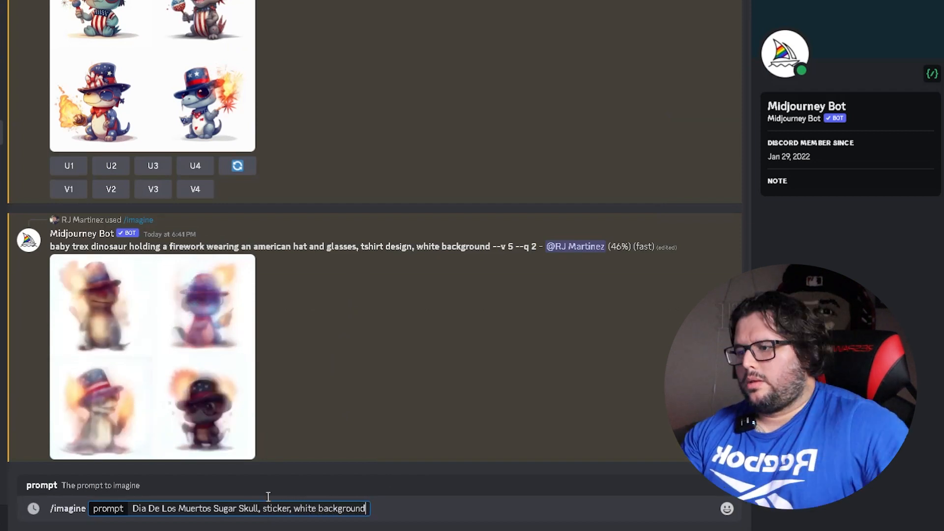
pyautogui.click(263, 507)
pyautogui.write('detaile')
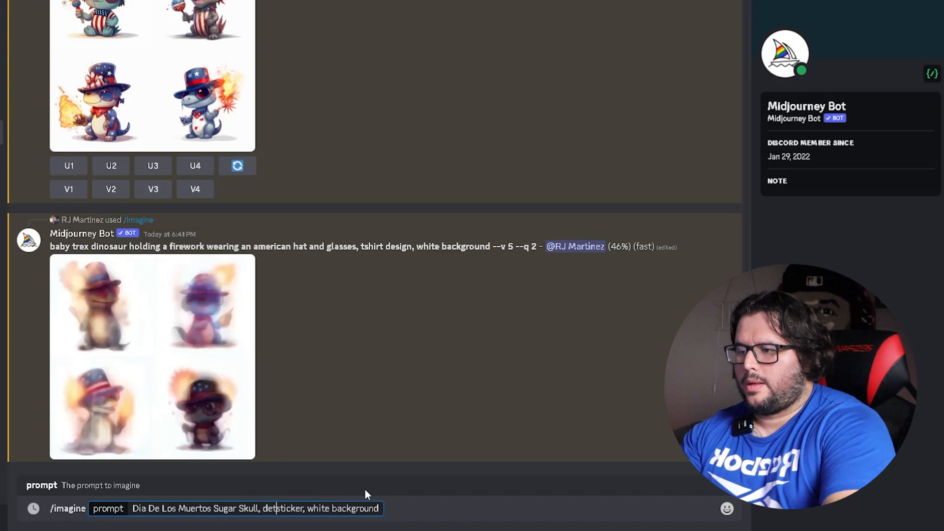
pyautogui.write('d,')
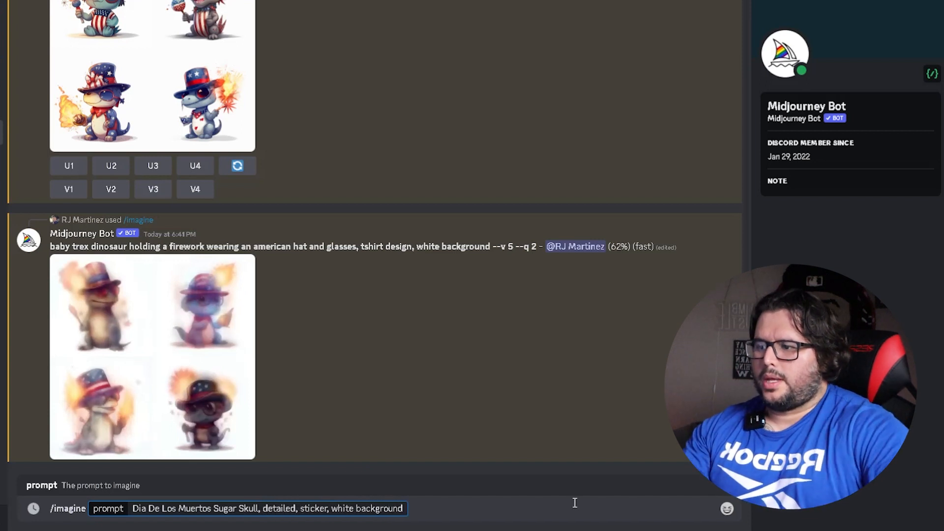
pyautogui.press('Return')
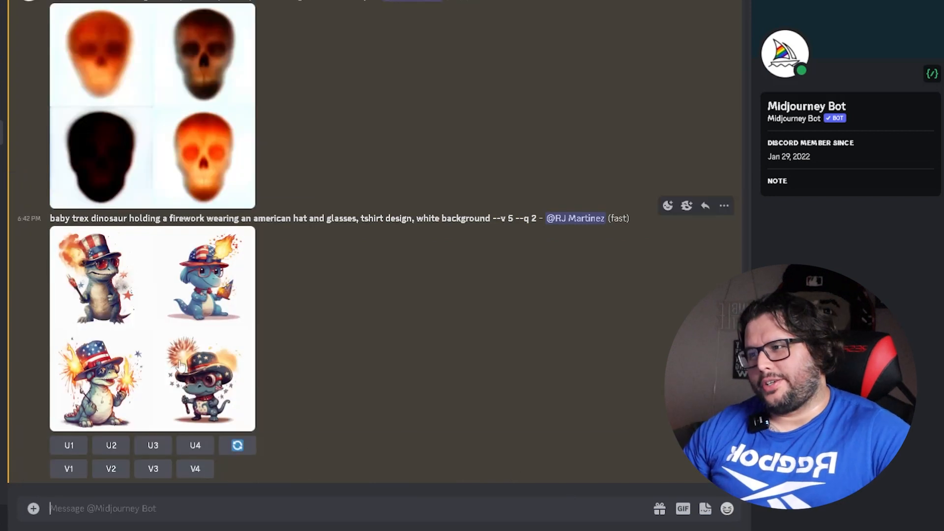
# - View the new baby trex dinosaur firework grid enlarged and upscale its image 3
pyautogui.click(183, 315)
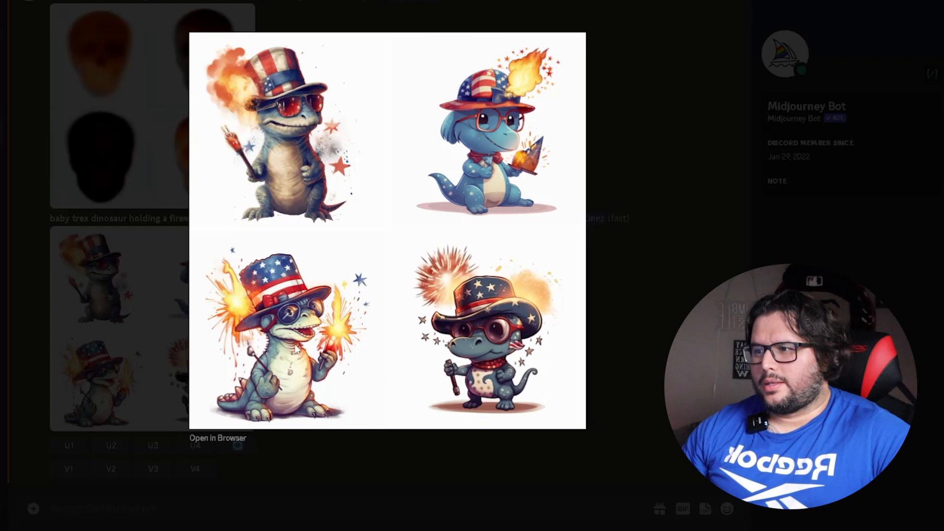
pyautogui.click(649, 350)
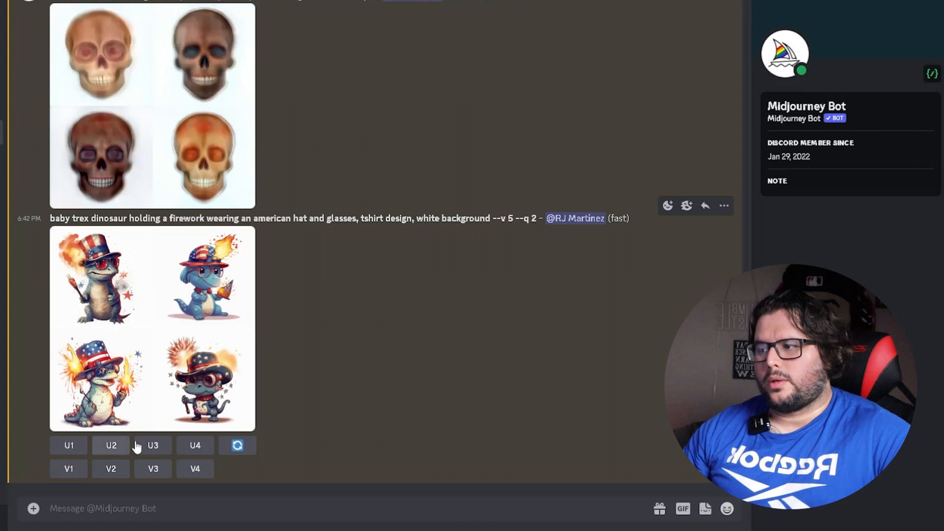
pyautogui.click(163, 451)
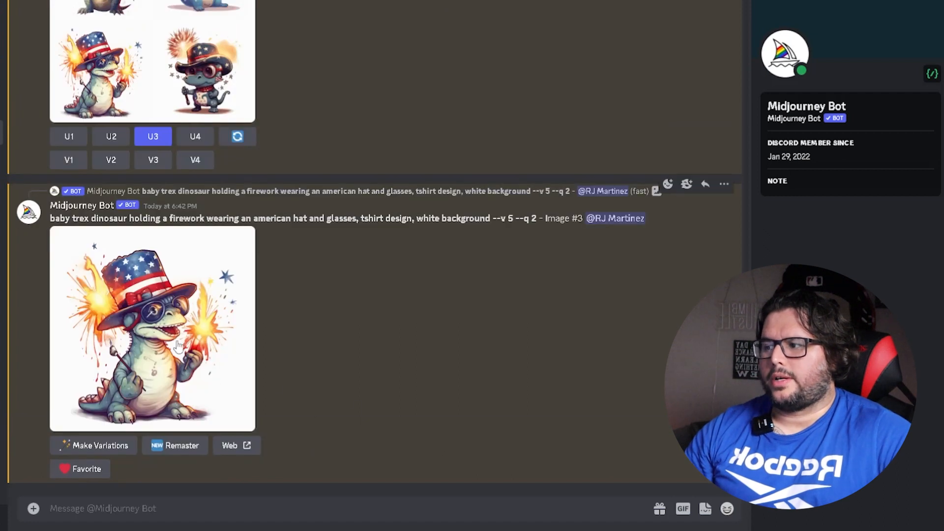
# - Upscale image 4 of the earlier "cute baby trex holding a 4th of july firework" grid
pyautogui.scroll(4, 169, 335)
pyautogui.scroll(14, 169, 334)
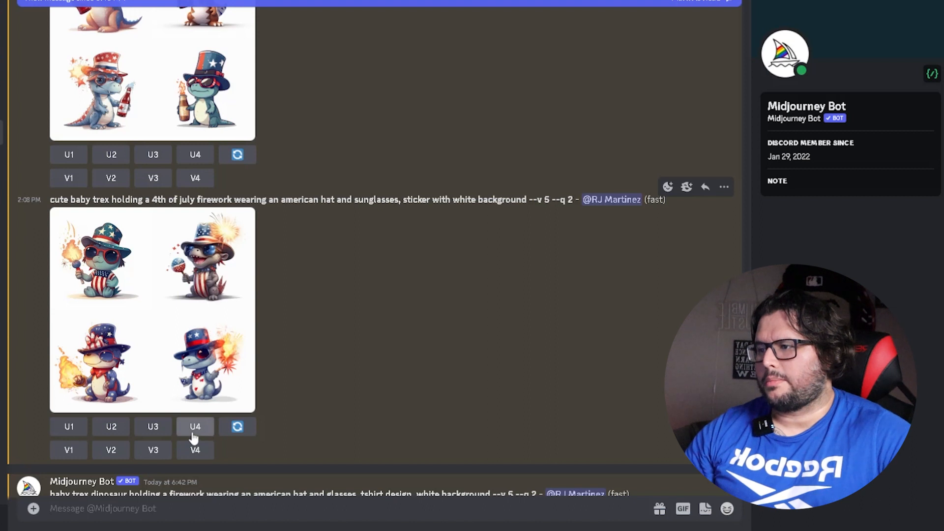
pyautogui.click(194, 427)
# - Upscale all four images of the Dia De Los Muertos Sugar Skull grid
pyautogui.scroll(-14, 467, 398)
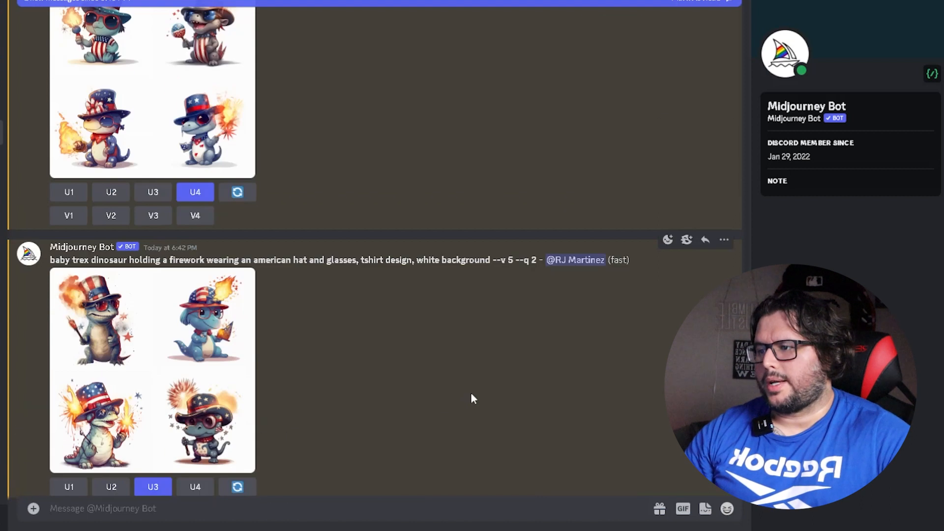
pyautogui.scroll(-5, 461, 407)
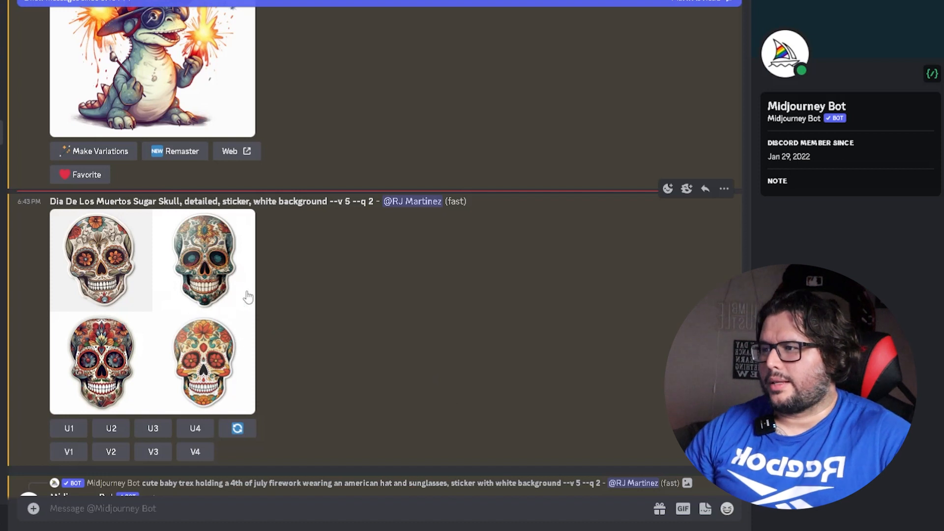
pyautogui.scroll(-1, 295, 377)
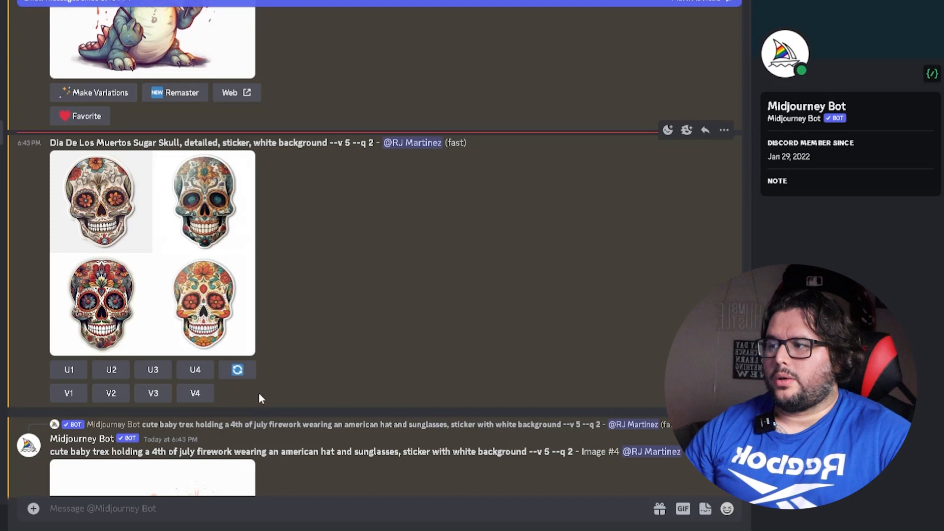
pyautogui.click(71, 374)
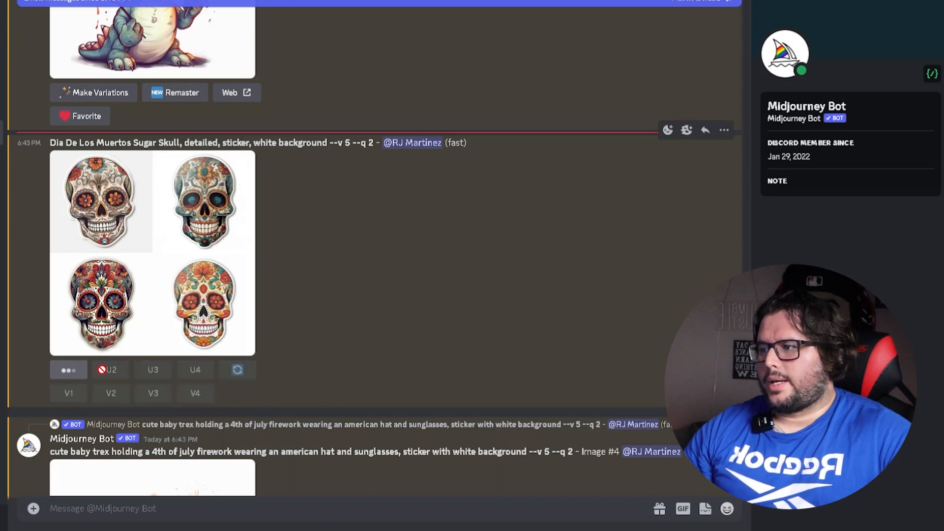
pyautogui.click(113, 378)
pyautogui.click(157, 374)
pyautogui.click(200, 375)
pyautogui.scroll(-10, 357, 445)
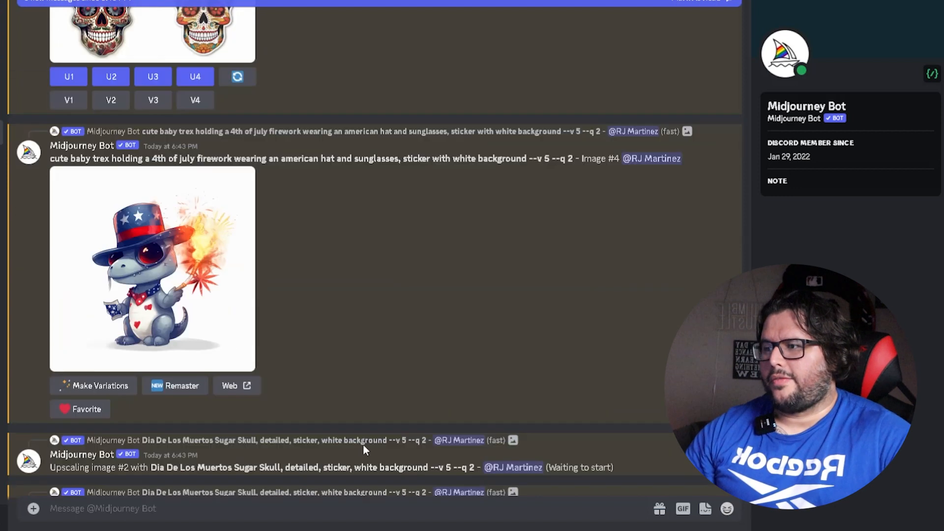
# - Review the upscaled sugar skull and baby trex images, and view the dinosaur with two fireworks enlarged
pyautogui.scroll(-15, 305, 433)
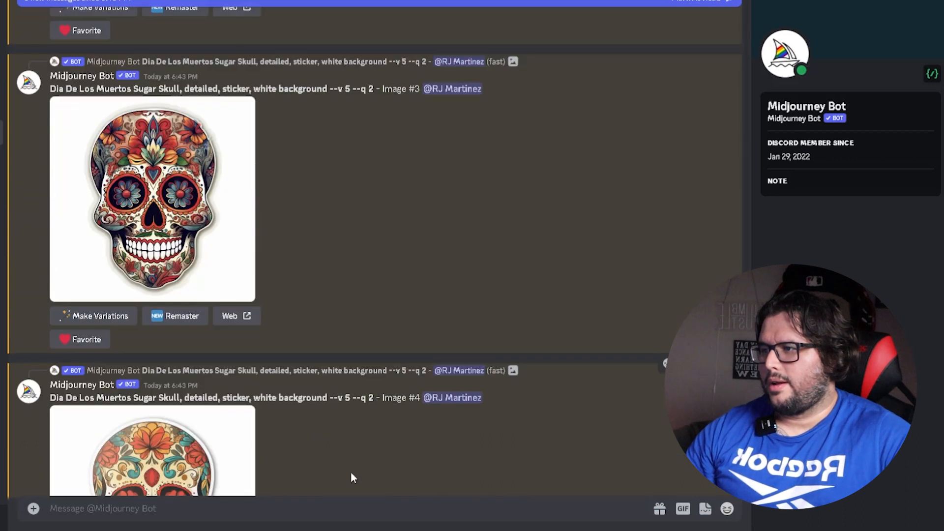
pyautogui.scroll(15, 346, 465)
pyautogui.scroll(-2, 344, 464)
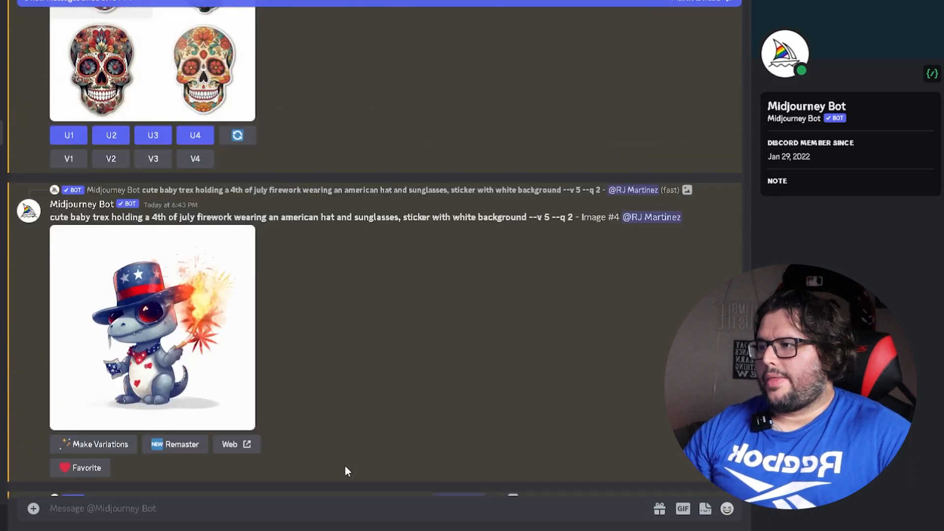
pyautogui.scroll(4, 110, 204)
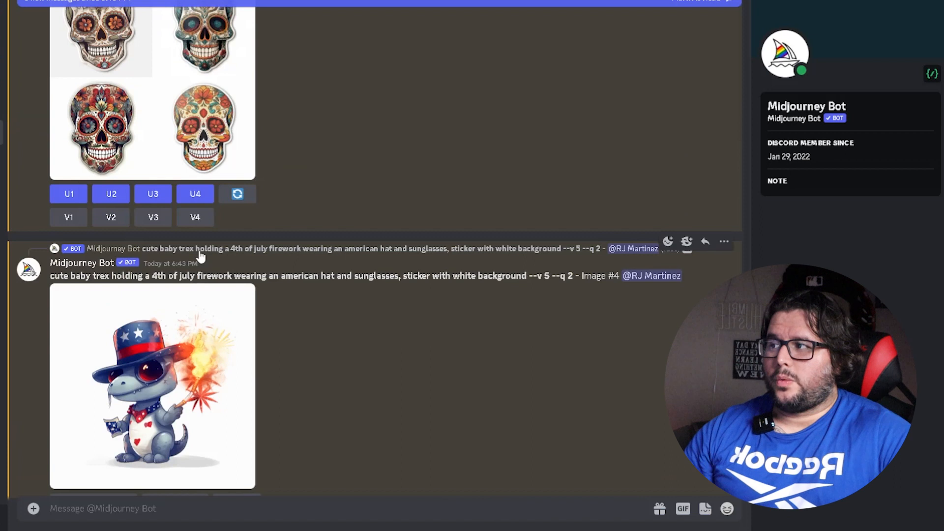
pyautogui.scroll(2, 96, 237)
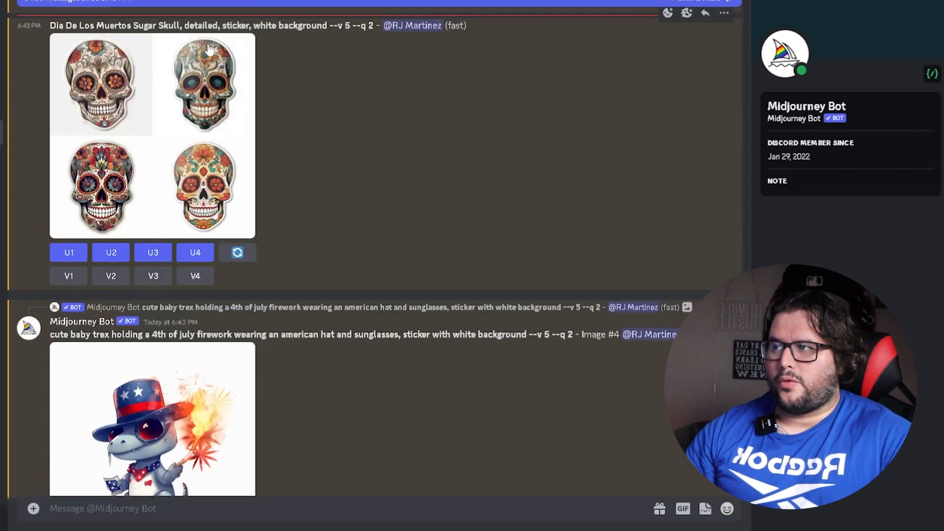
pyautogui.scroll(-4, 344, 418)
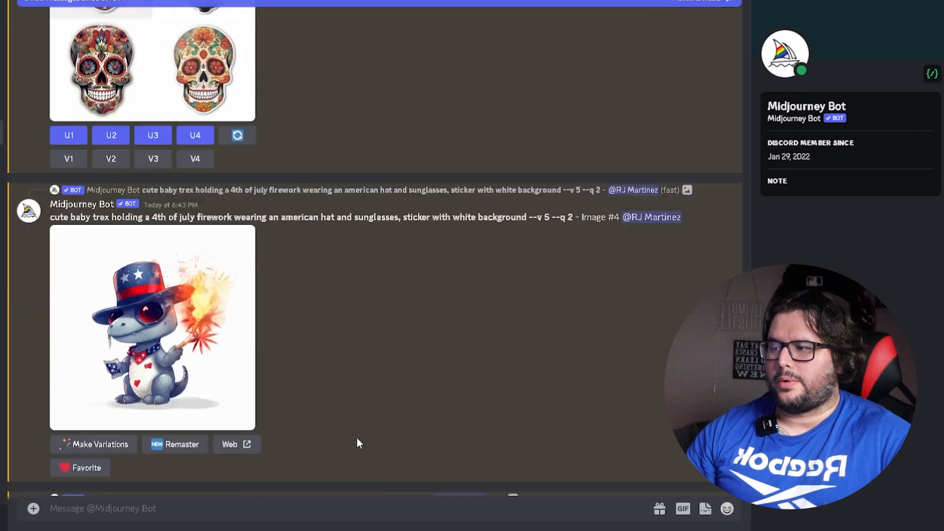
pyautogui.scroll(15, 207, 315)
pyautogui.click(206, 310)
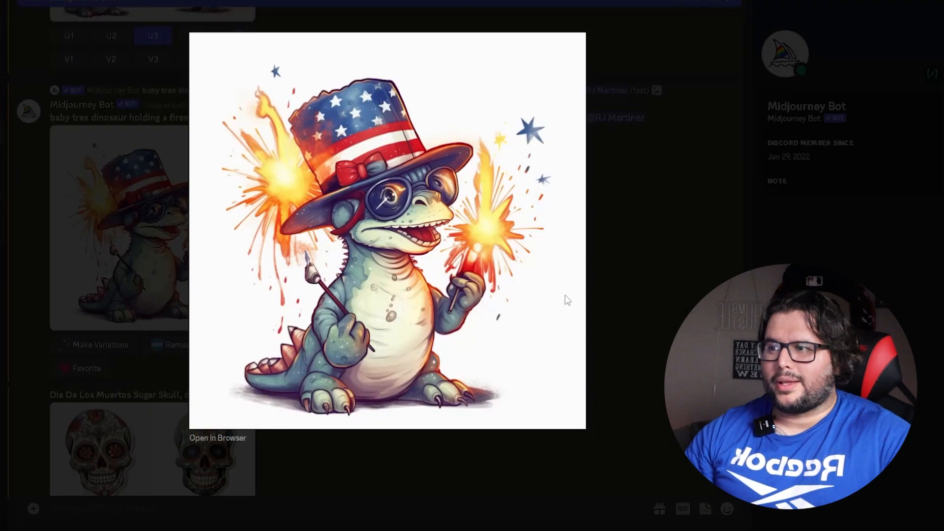
pyautogui.click(632, 285)
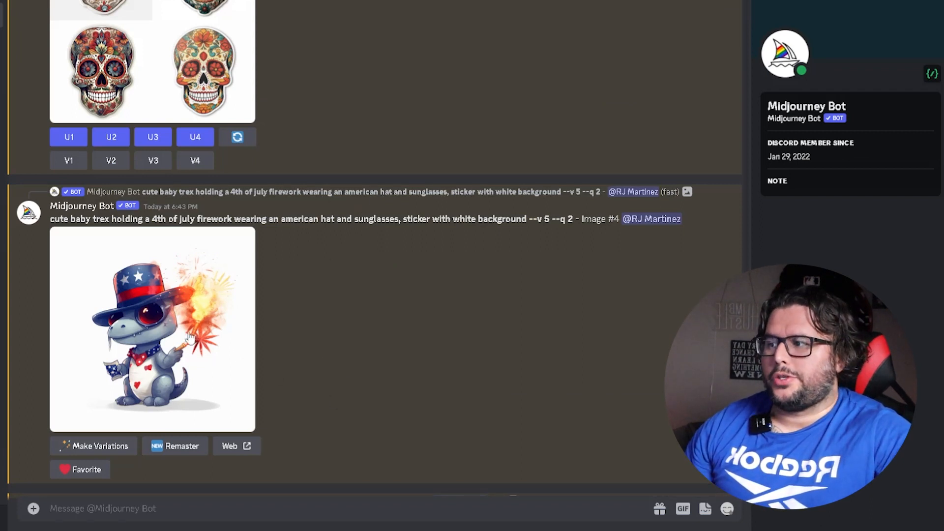
pyautogui.rightClick(251, 334)
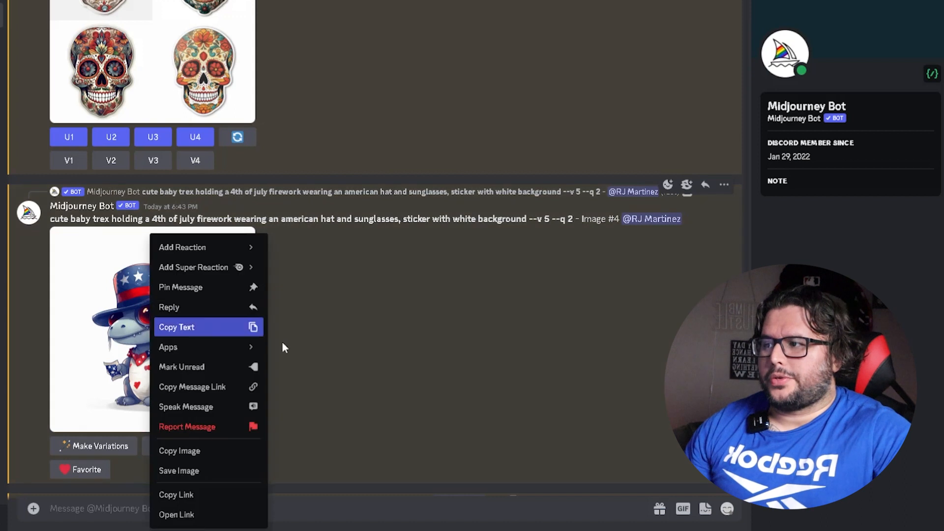
pyautogui.click(207, 471)
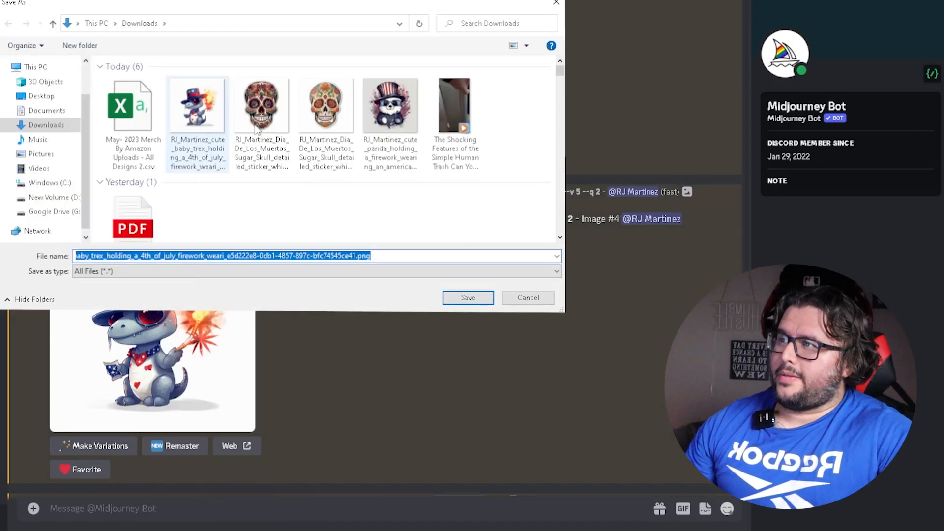
pyautogui.click(528, 297)
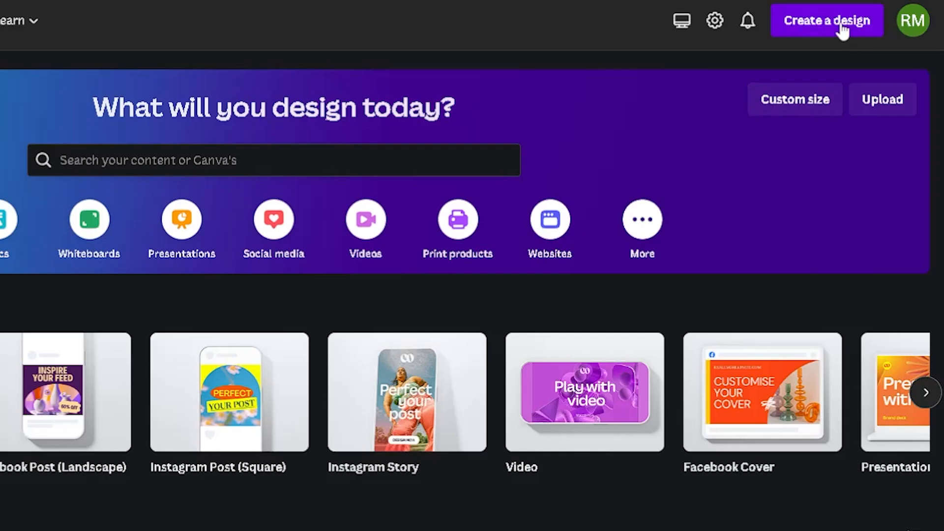
# - Create a new custom-size Canva design of 4500 × 5400 px
pyautogui.click(885, 25)
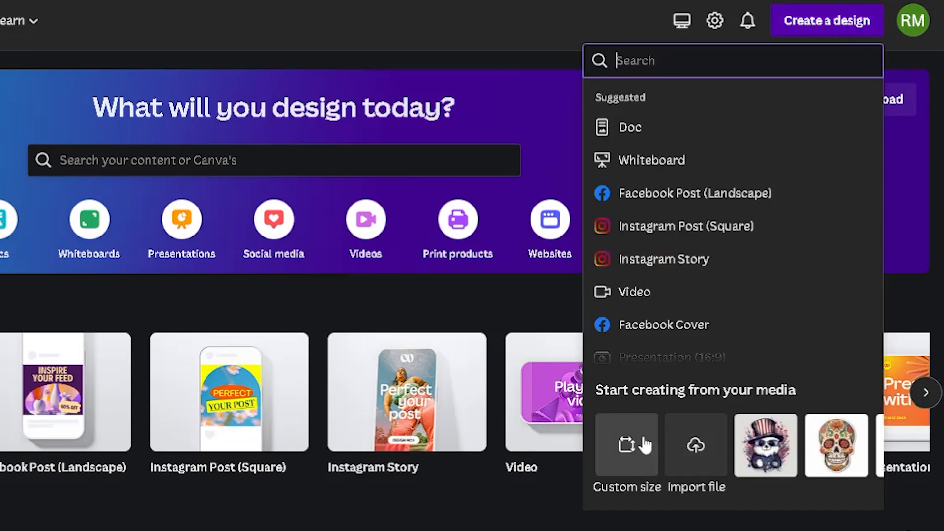
pyautogui.click(625, 445)
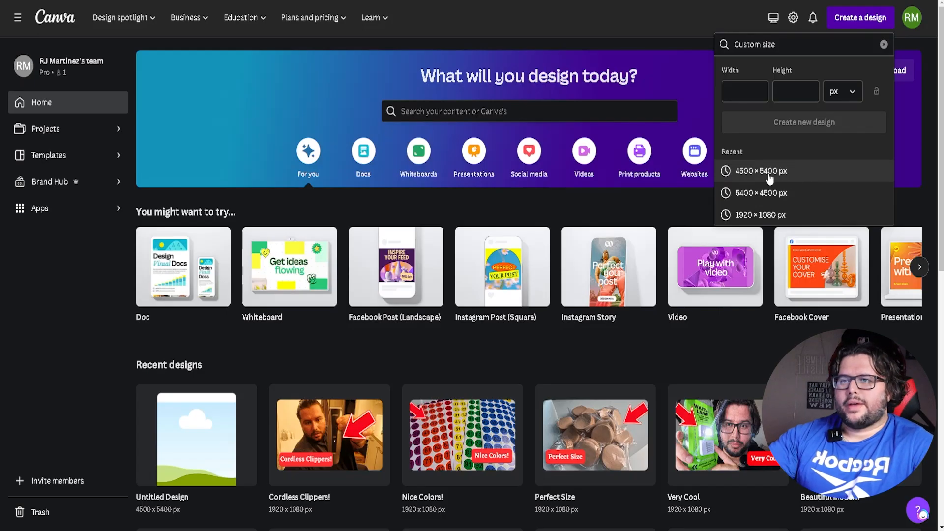
pyautogui.click(761, 171)
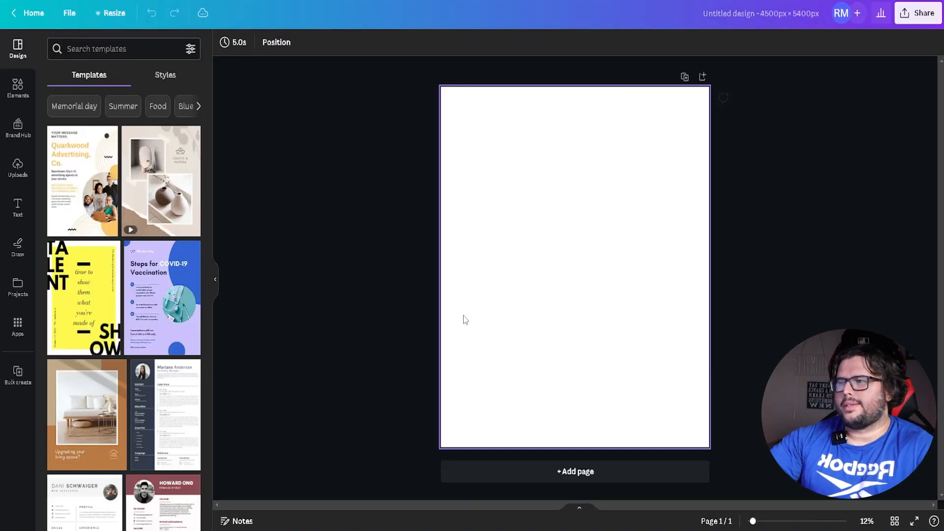
# - Upload the baby trex firework image to the design's media and place the top-hat panda image on the page
pyautogui.click(22, 171)
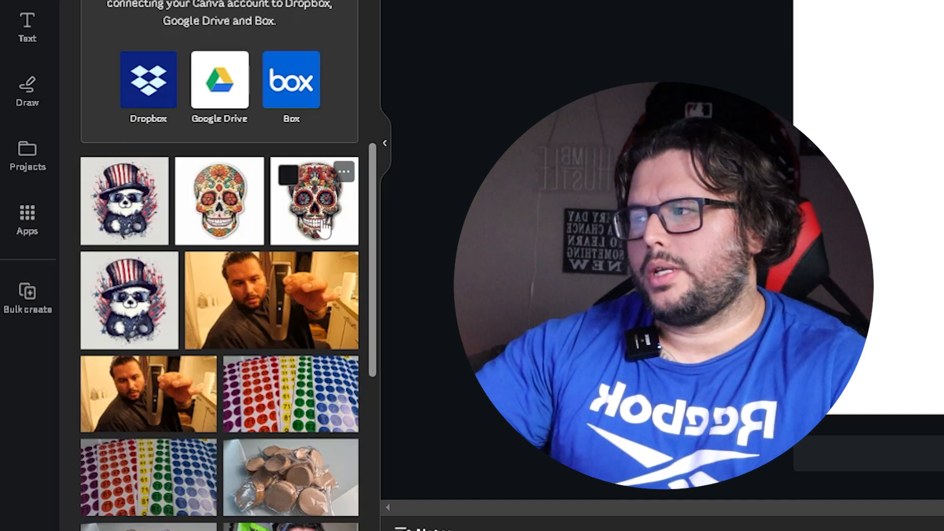
pyautogui.click(114, 75)
pyautogui.click(411, 342)
pyautogui.click(703, 512)
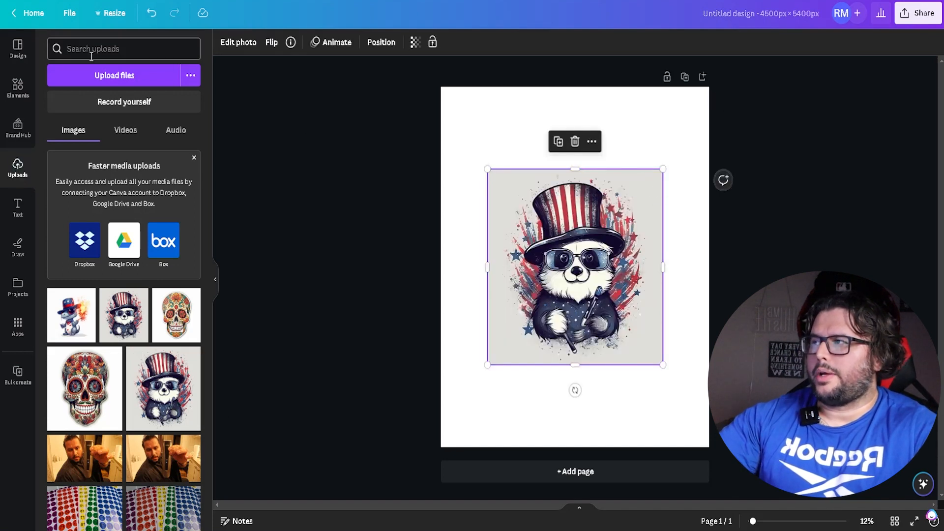
# - Remove the background from the top-hat panda image, enlarge it slightly and move it higher on the page
pyautogui.click(231, 42)
pyautogui.click(236, 45)
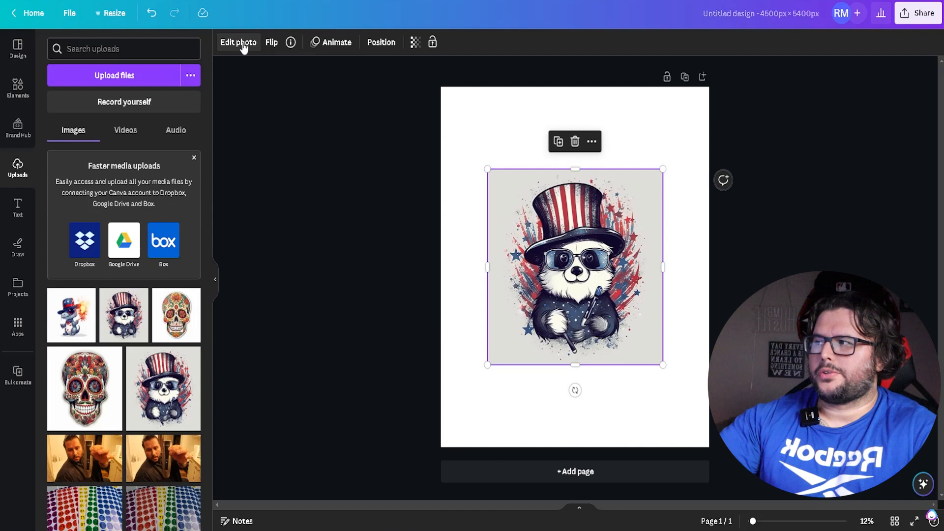
pyautogui.click(241, 42)
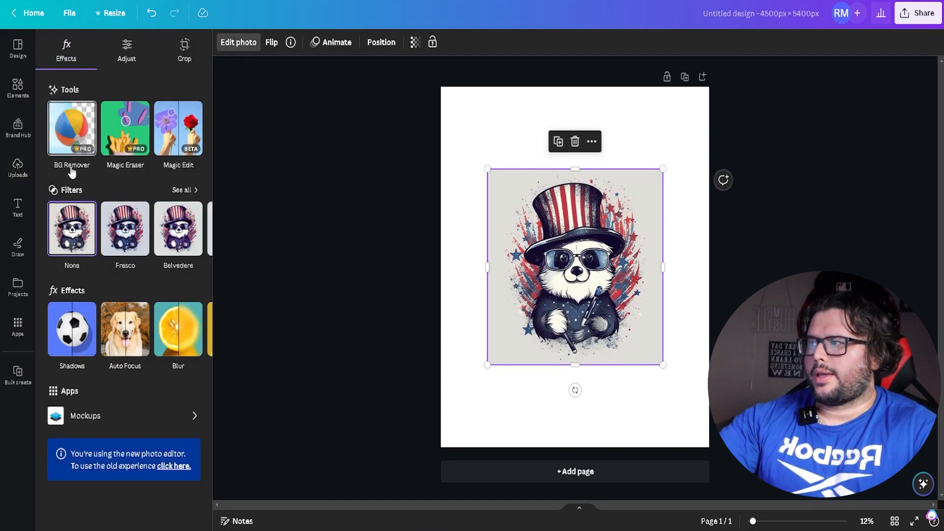
pyautogui.click(74, 146)
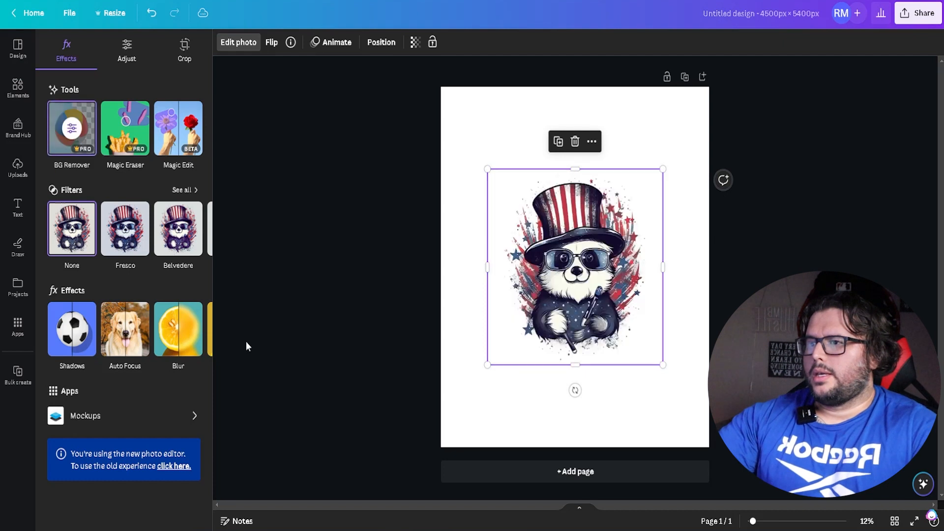
pyautogui.moveTo(662, 364); pyautogui.dragTo(688, 388)
pyautogui.moveTo(632, 288); pyautogui.dragTo(613, 244)
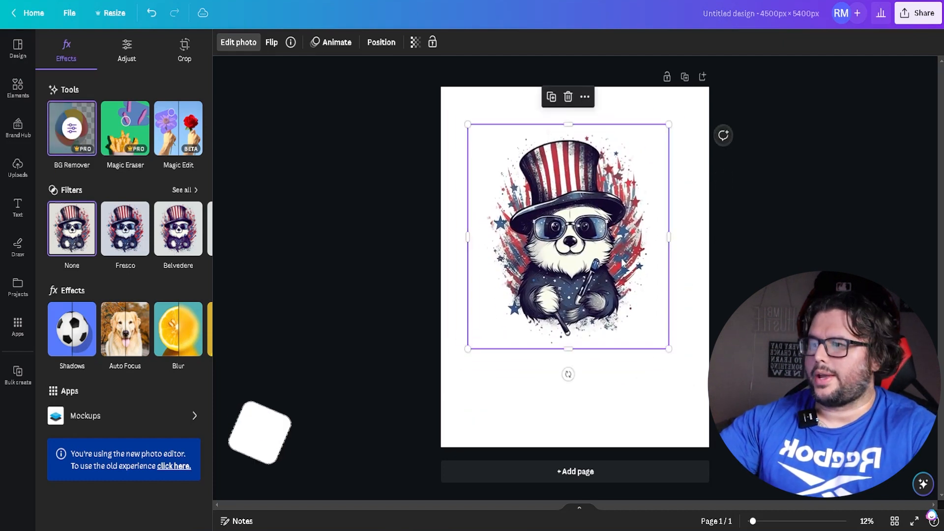
# - Replace the panda with the baby trex firework image and remove the new image's background
pyautogui.press('Delete')
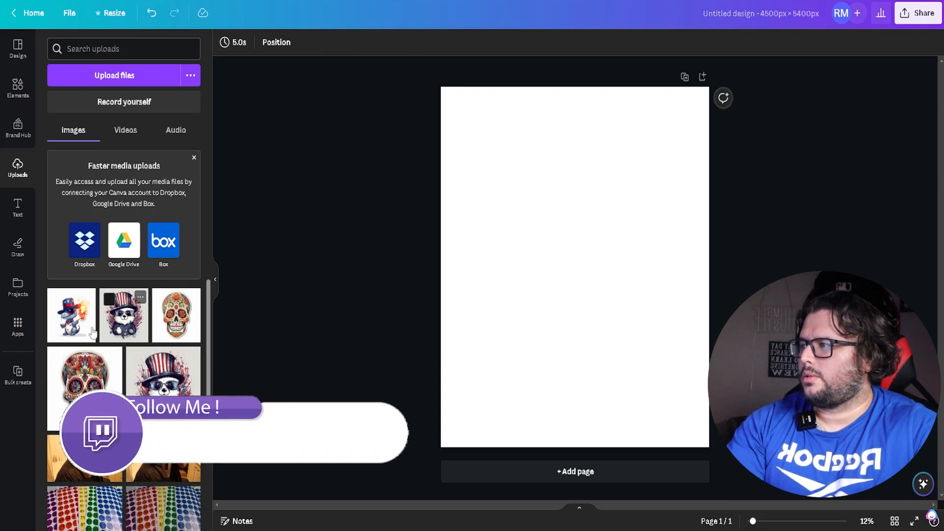
pyautogui.click(71, 315)
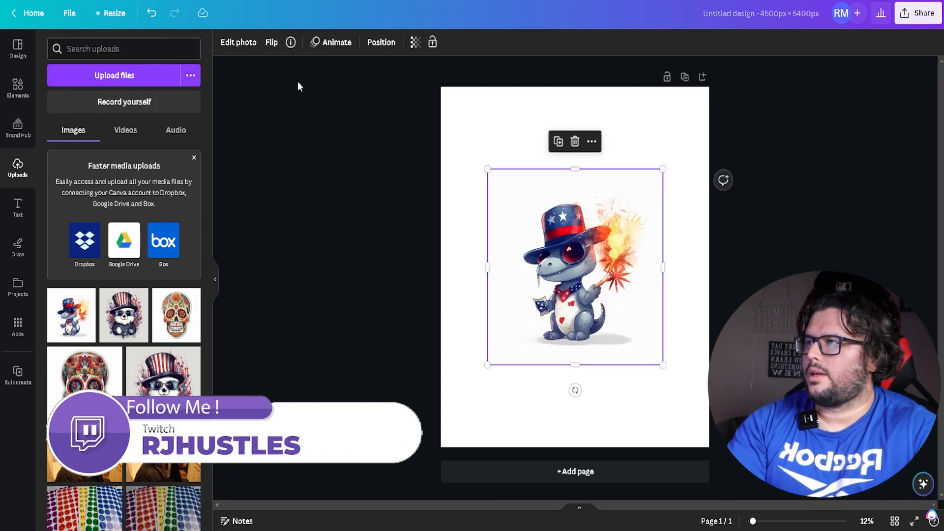
pyautogui.click(238, 42)
pyautogui.click(62, 162)
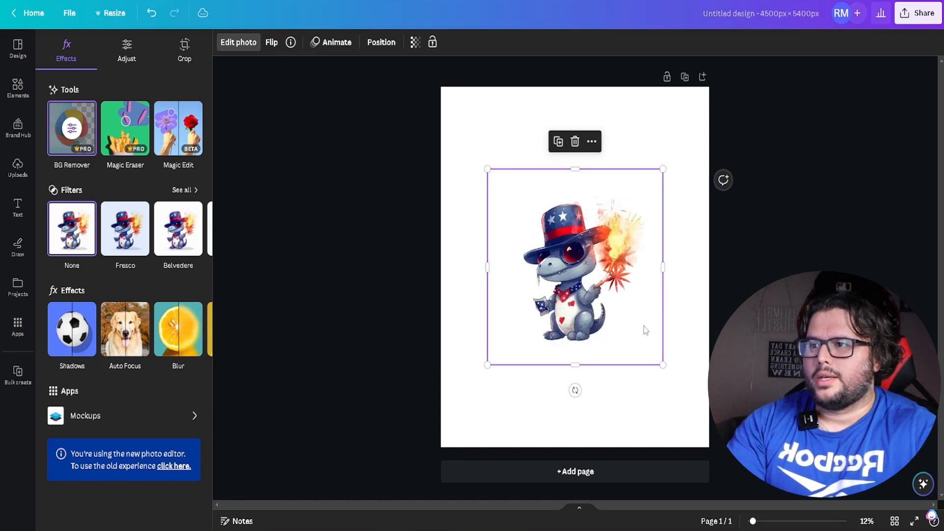
# - Enlarge the dinosaur image to almost the full page width and roughly centre it on the page
pyautogui.click(685, 362)
pyautogui.click(586, 334)
pyautogui.moveTo(663, 364); pyautogui.dragTo(709, 417)
pyautogui.moveTo(630, 311); pyautogui.dragTo(592, 285)
pyautogui.moveTo(658, 368); pyautogui.dragTo(653, 342)
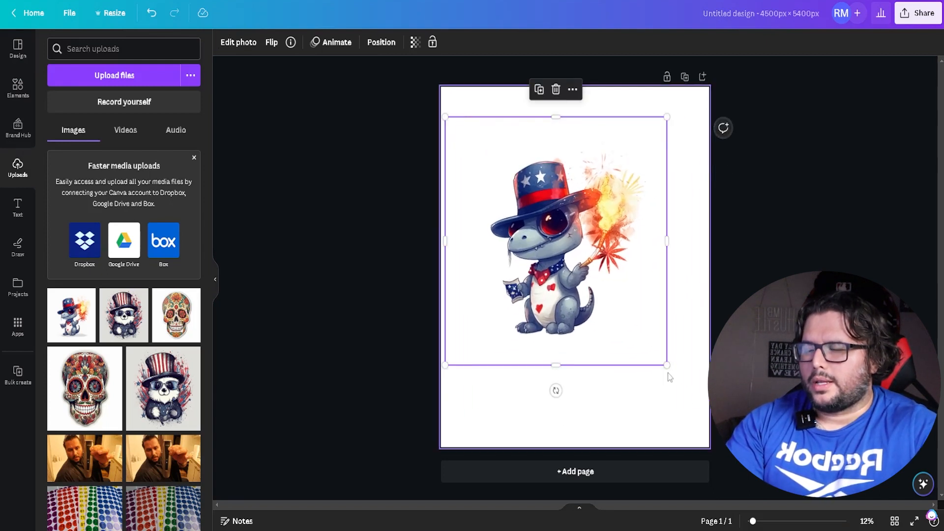
pyautogui.click(688, 394)
pyautogui.click(620, 346)
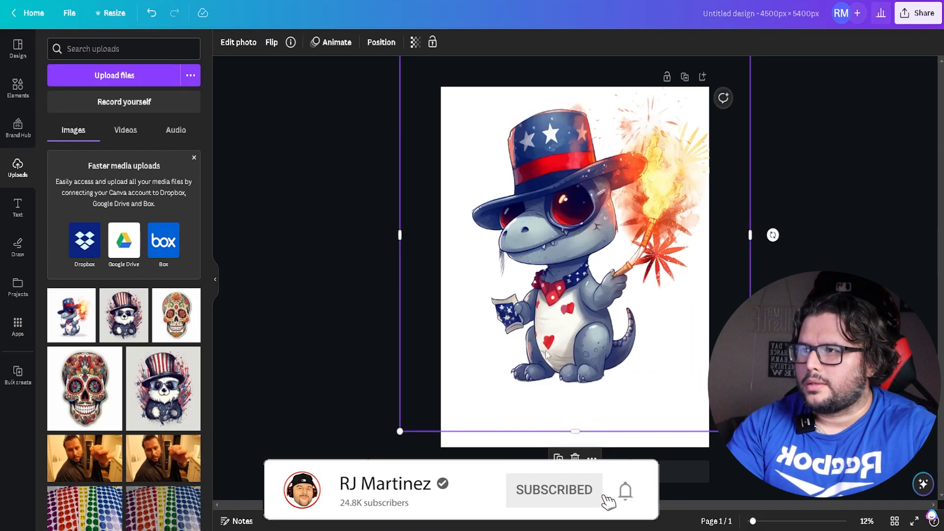
pyautogui.moveTo(624, 244)
pyautogui.mouseDown()
pyautogui.moveTo(606, 249)
pyautogui.moveTo(590, 236)
pyautogui.moveTo(608, 244)
pyautogui.mouseUp()
pyautogui.moveTo(734, 433); pyautogui.dragTo(655, 354)
pyautogui.moveTo(626, 308); pyautogui.dragTo(664, 308)
pyautogui.click(650, 397)
pyautogui.moveTo(650, 392); pyautogui.dragTo(645, 410)
pyautogui.click(645, 410)
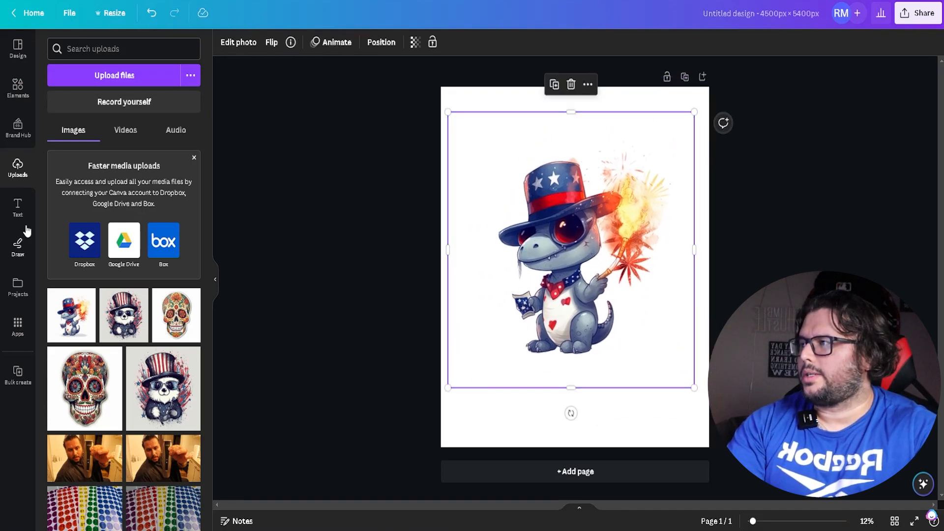
# - Add a heading reading "Happy 4th OF July" to the dinosaur design
pyautogui.click(18, 207)
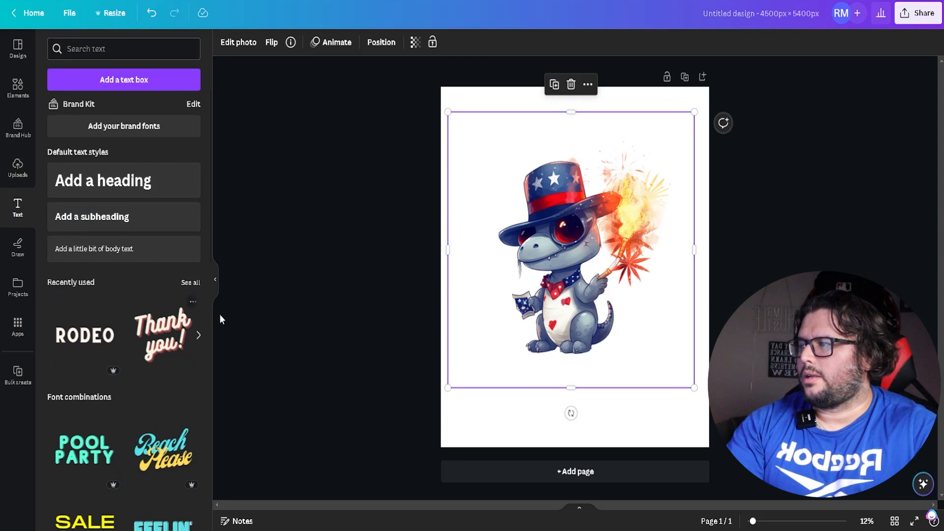
pyautogui.scroll(-2, 165, 326)
pyautogui.scroll(-4, 166, 326)
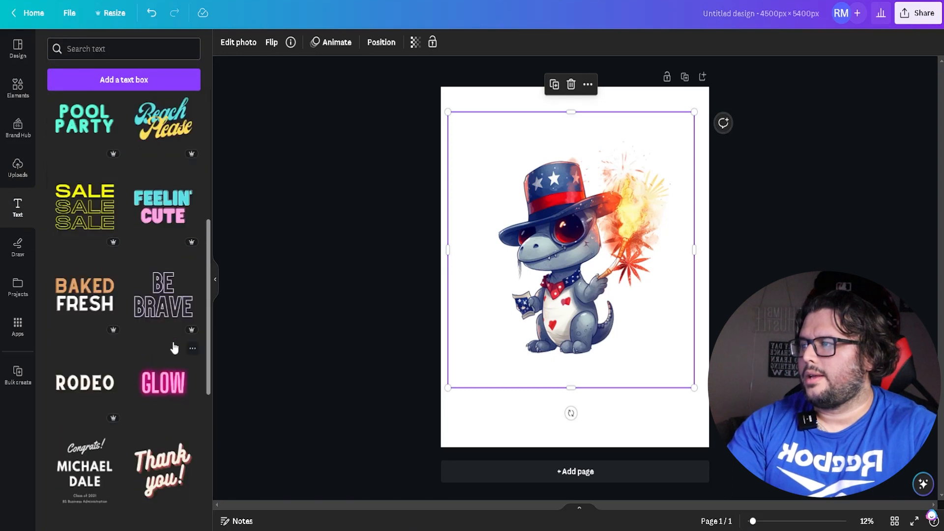
pyautogui.scroll(-2, 173, 374)
pyautogui.scroll(7, 179, 348)
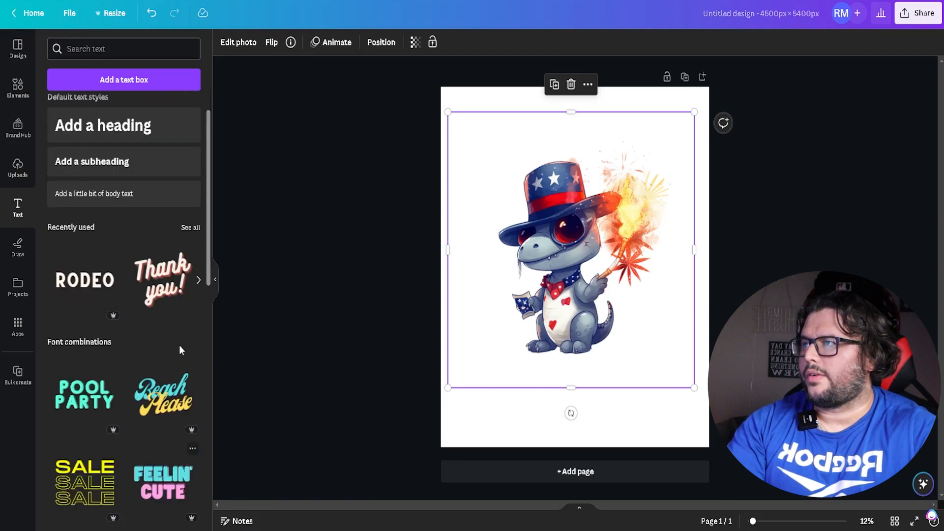
pyautogui.click(116, 126)
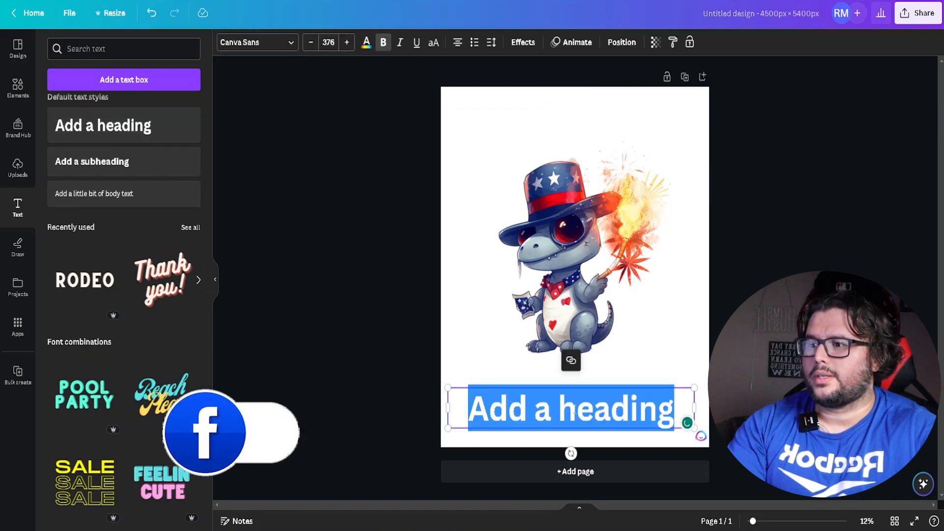
pyautogui.write('Happy')
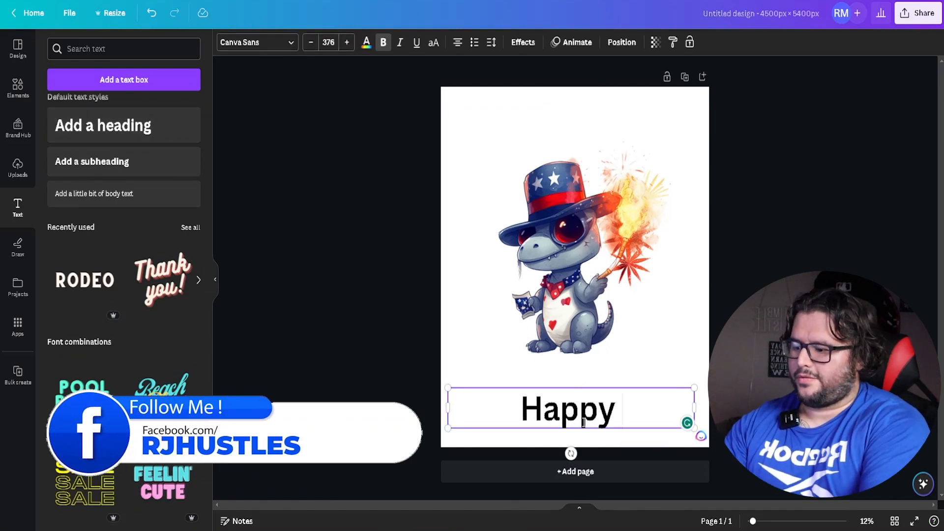
pyautogui.write(' 4th Of July')
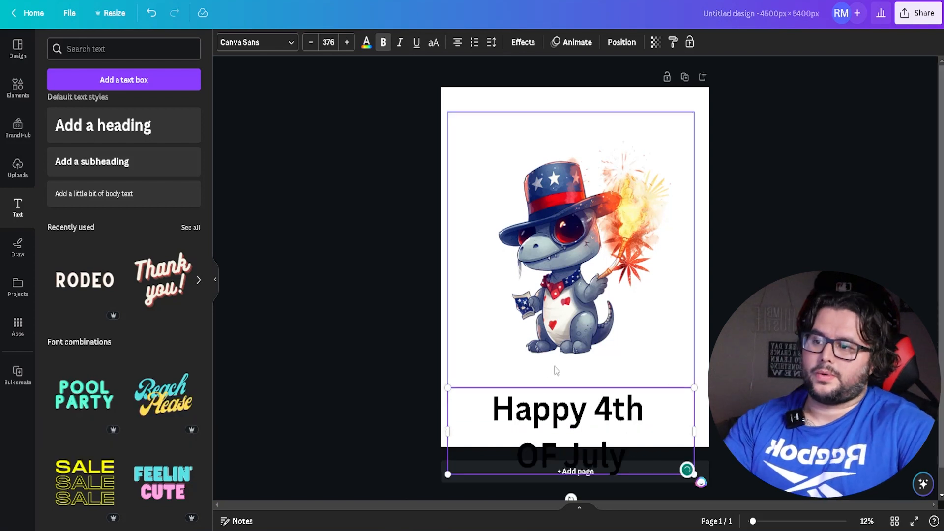
# - Move the heading above the dinosaur, shift the dinosaur lower, and enlarge the heading to font size 403
pyautogui.click(584, 422)
pyautogui.moveTo(585, 423); pyautogui.dragTo(600, 128)
pyautogui.moveTo(572, 264); pyautogui.dragTo(580, 289)
pyautogui.moveTo(585, 123); pyautogui.dragTo(576, 128)
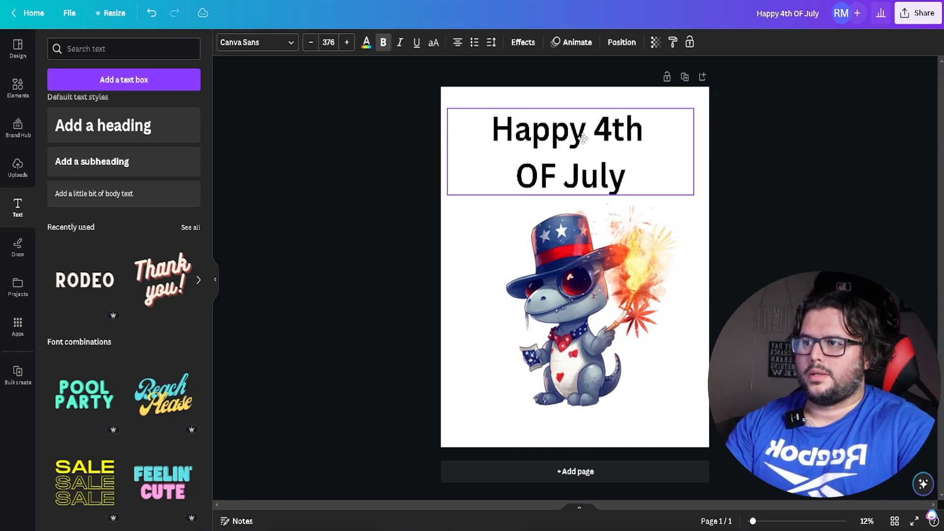
pyautogui.moveTo(583, 141); pyautogui.dragTo(584, 150)
pyautogui.moveTo(695, 204); pyautogui.dragTo(716, 214)
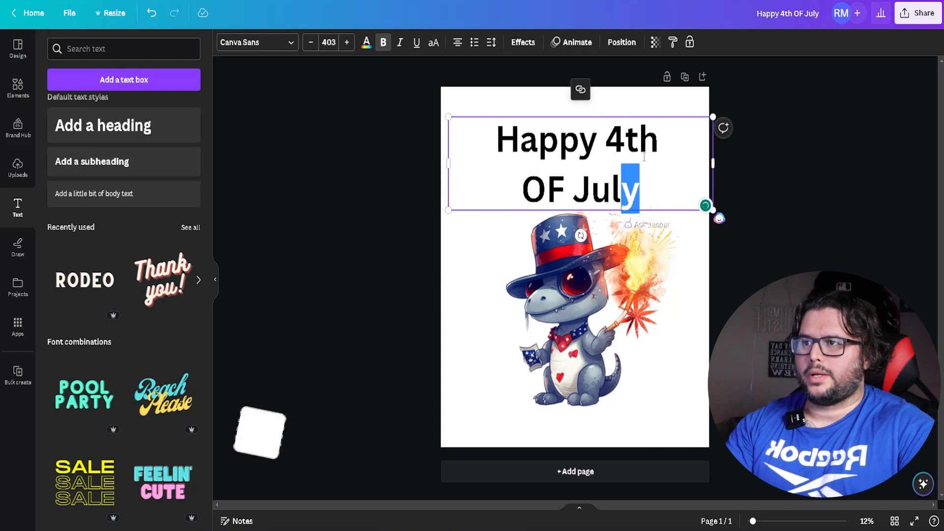
pyautogui.moveTo(636, 155); pyautogui.dragTo(630, 159)
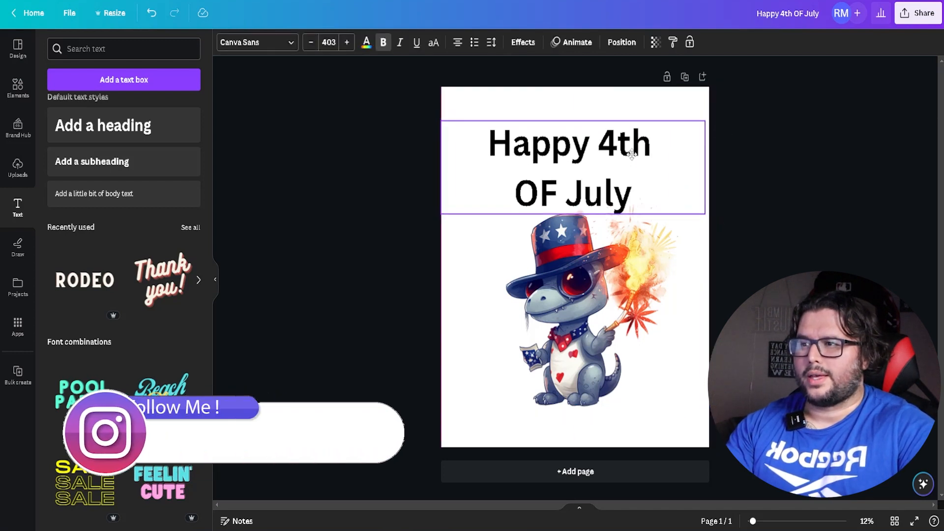
# - Browse the available fonts for the "Happy 4th OF July" heading
pyautogui.click(257, 43)
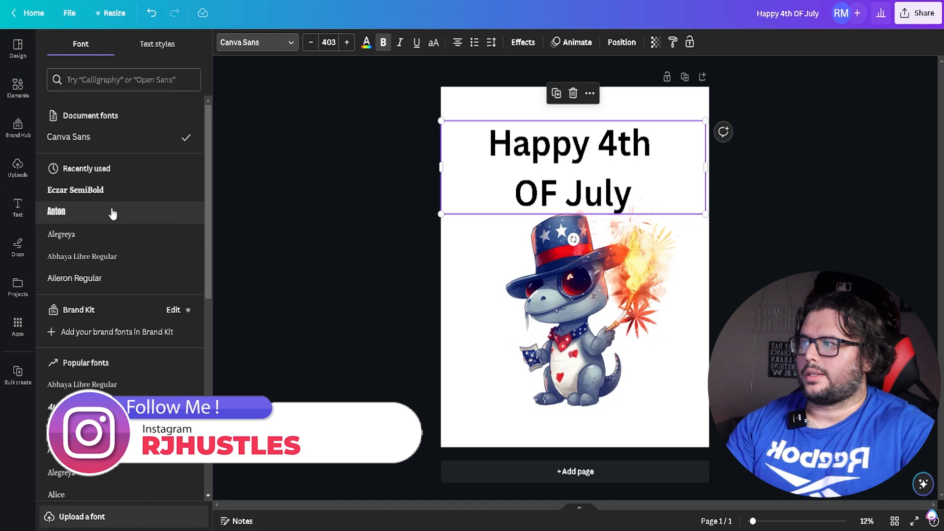
pyautogui.scroll(-3, 110, 262)
pyautogui.scroll(-20, 111, 262)
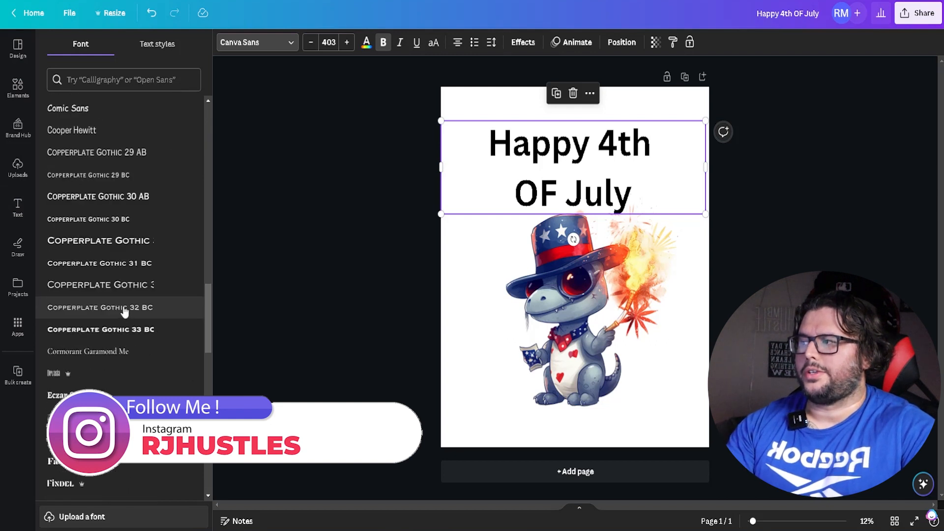
pyautogui.scroll(-8, 129, 315)
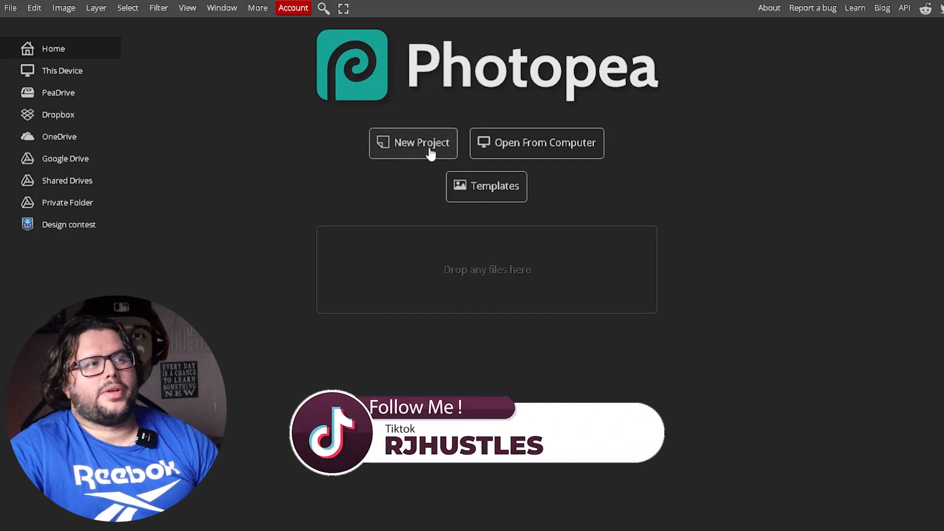
# - Set up a new Photopea project named "Day of dead image" with a size of 4500 × 5400 pixels
pyautogui.click(428, 156)
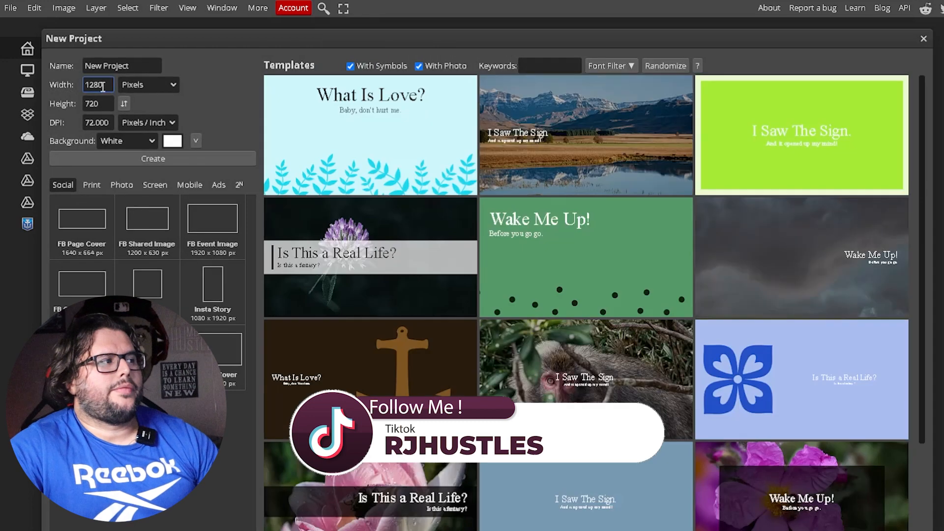
pyautogui.doubleClick(109, 66)
pyautogui.hotkey('ctrl', 'a')
pyautogui.write('Day of dead o')
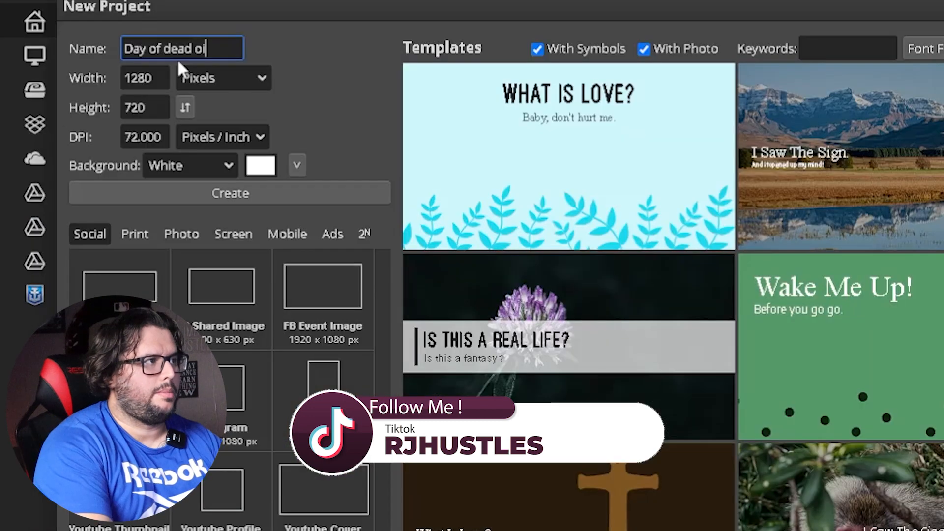
pyautogui.press('BackSpace')
pyautogui.write('image')
pyautogui.doubleClick(166, 80)
pyautogui.write('4500')
pyautogui.doubleClick(143, 107)
pyautogui.write('5400')
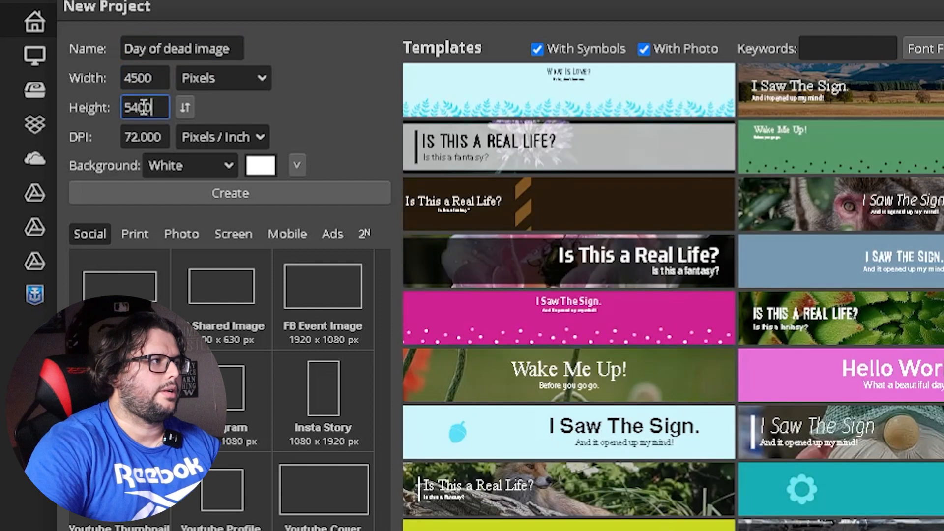
# - Set the project's resolution to 300 DPI and its background color to black, and create it
pyautogui.doubleClick(146, 132)
pyautogui.write('30')
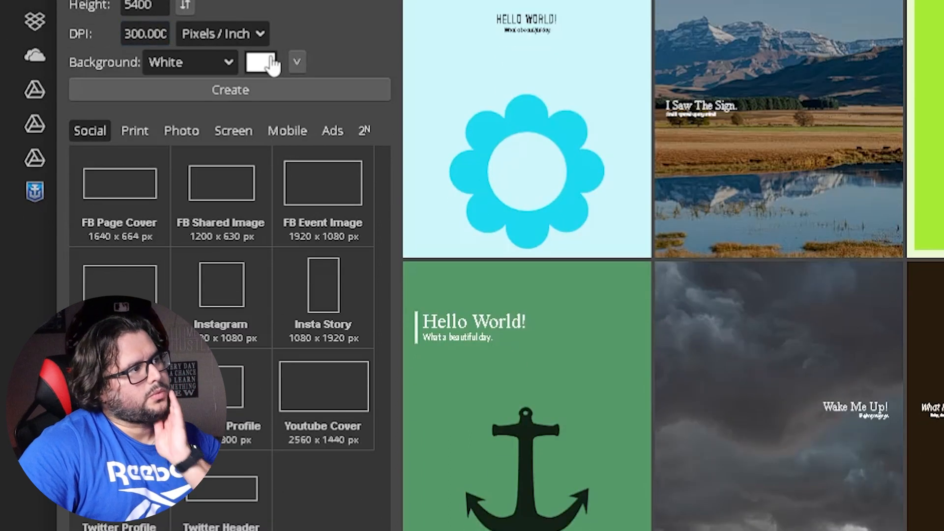
pyautogui.click(270, 164)
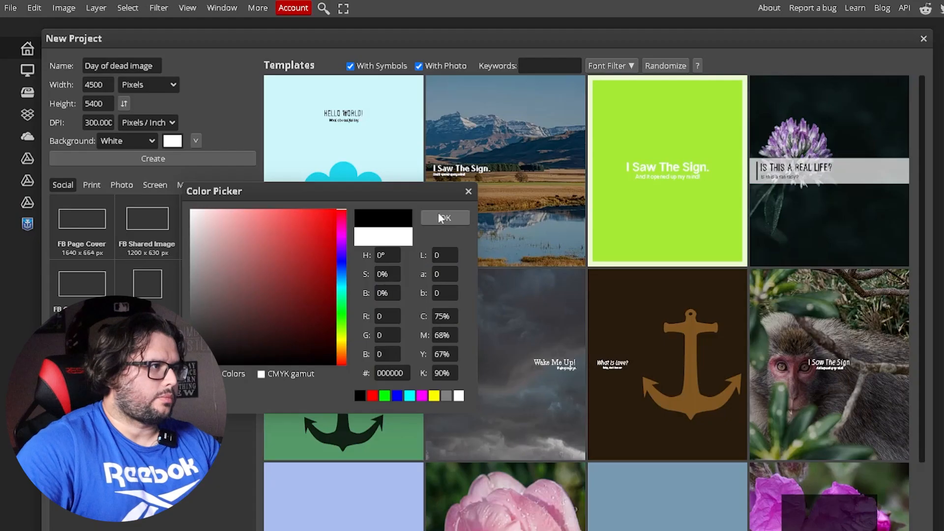
pyautogui.click(683, 182)
pyautogui.click(142, 161)
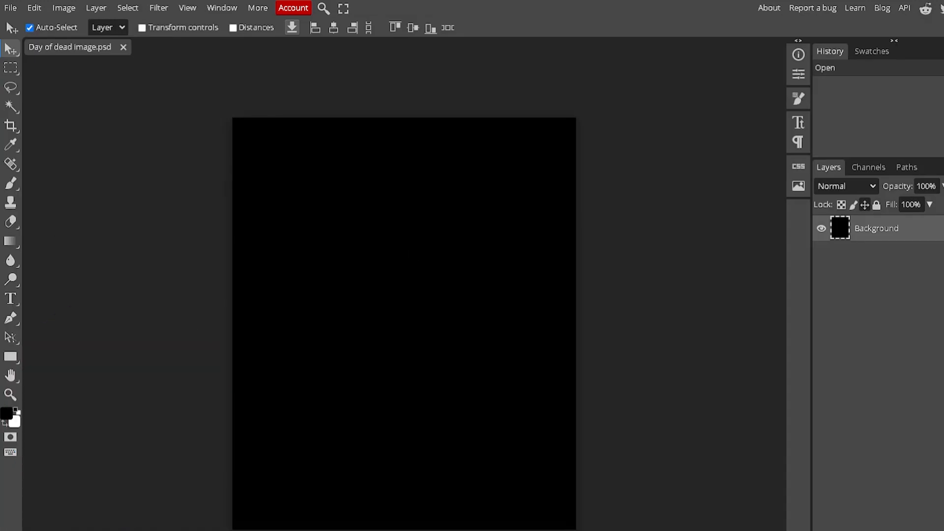
# - Place the sugar skull image on the canvas and cut it out with Magic Cut into a new layer
pyautogui.moveTo(109, 211); pyautogui.dragTo(442, 290)
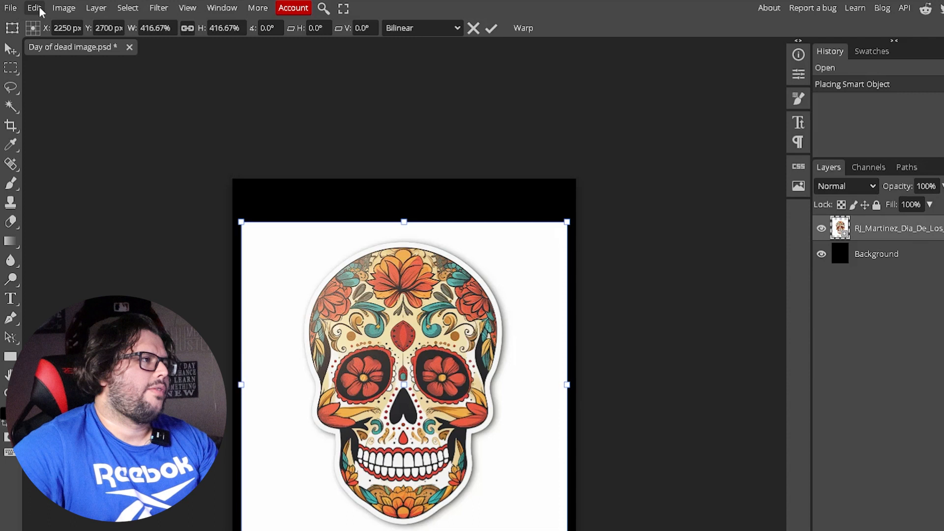
pyautogui.click(128, 8)
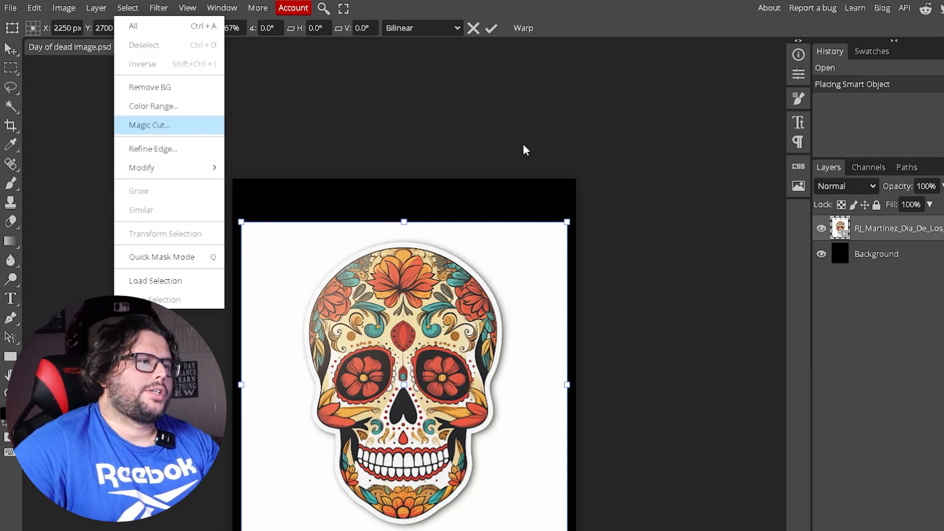
pyautogui.click(438, 97)
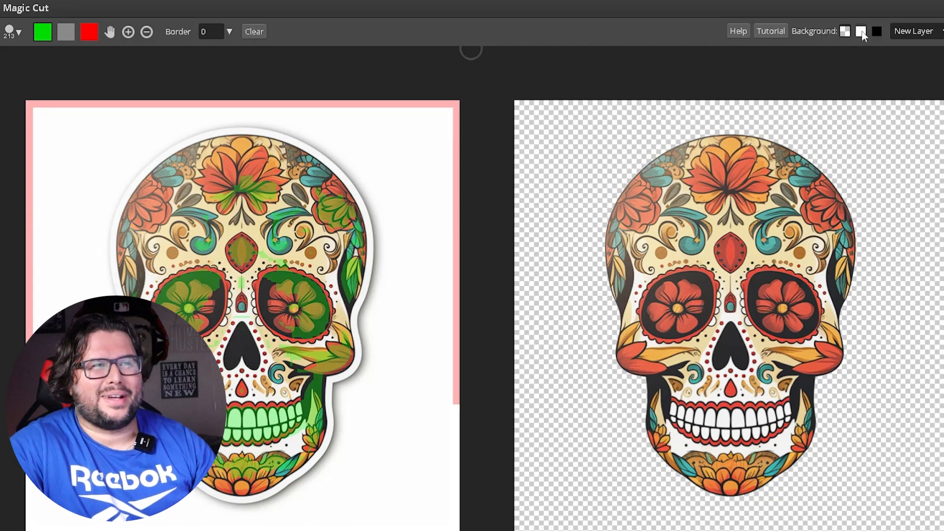
pyautogui.click(917, 31)
pyautogui.click(890, 49)
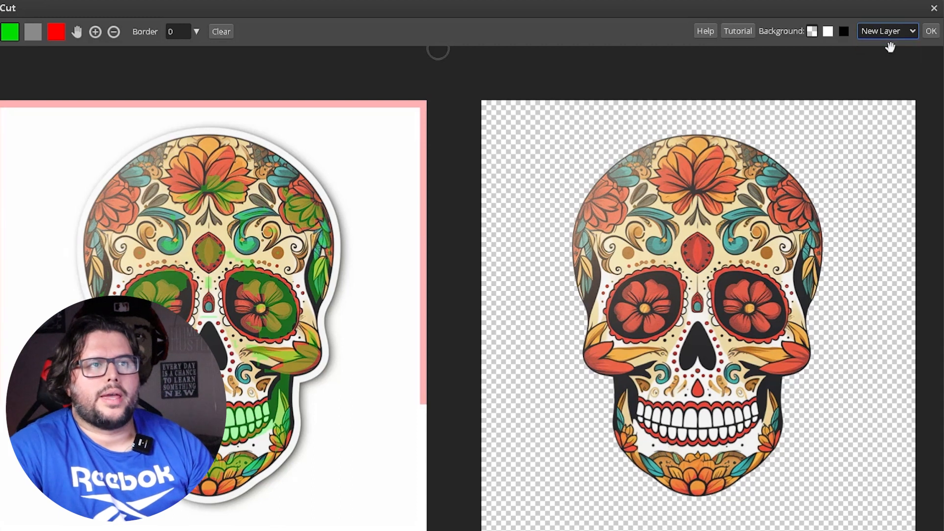
pyautogui.click(932, 31)
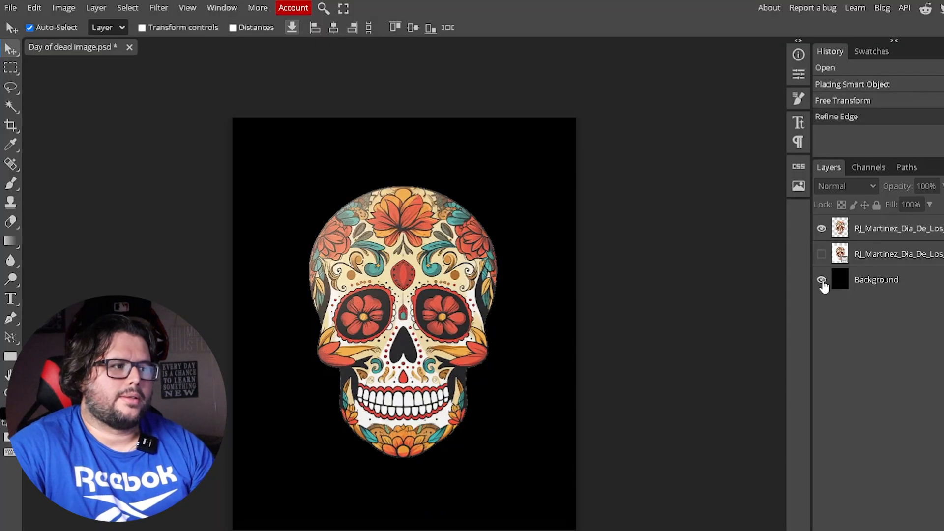
# - Hide the black background layer and adjust the position of the cut-out skull on the canvas
pyautogui.click(821, 280)
pyautogui.moveTo(439, 275); pyautogui.dragTo(448, 248)
pyautogui.moveTo(435, 215); pyautogui.dragTo(434, 242)
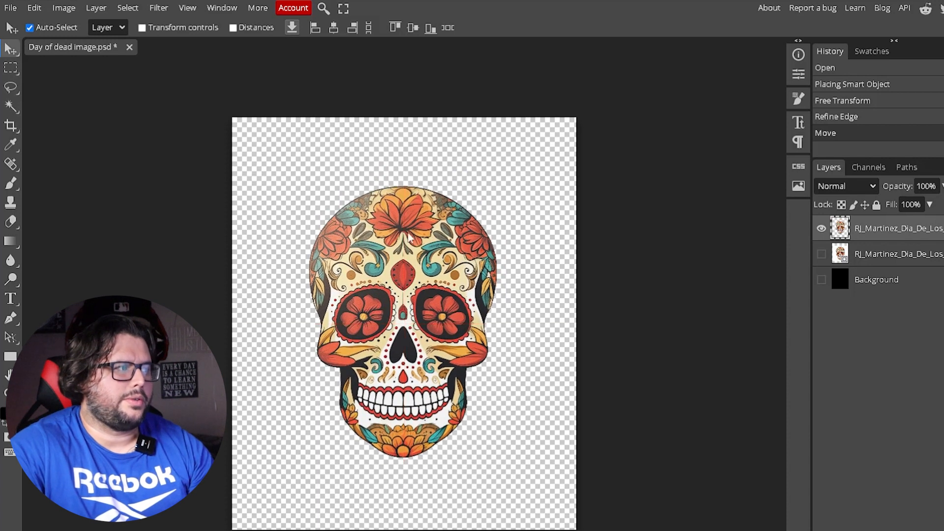
pyautogui.click(10, 298)
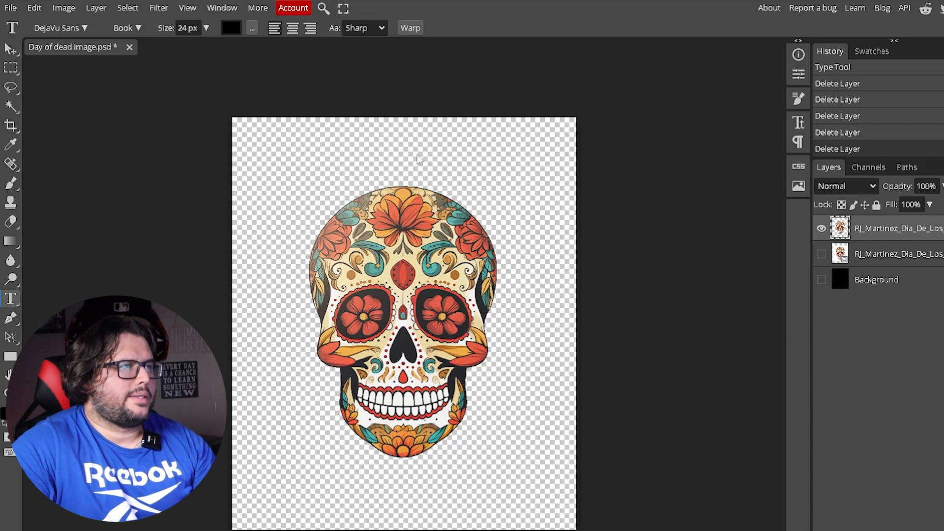
pyautogui.click(59, 27)
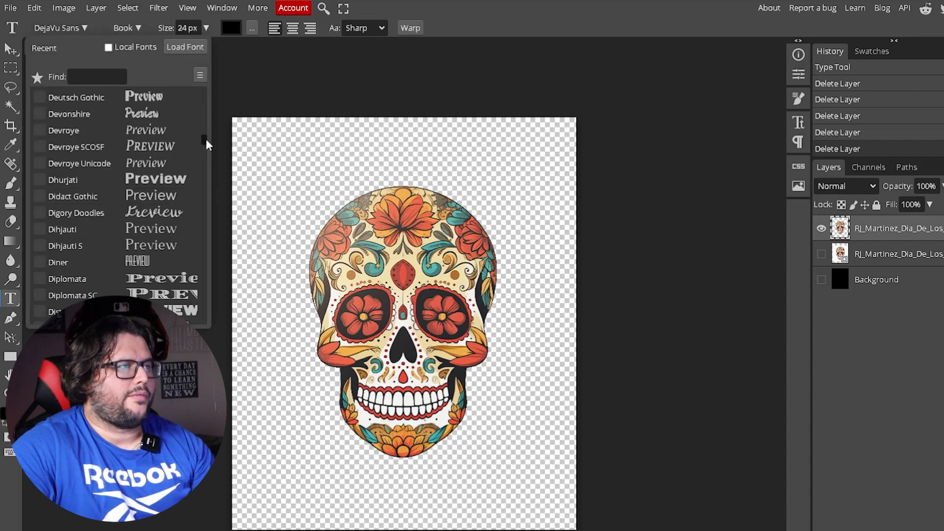
pyautogui.moveTo(207, 139); pyautogui.dragTo(204, 143)
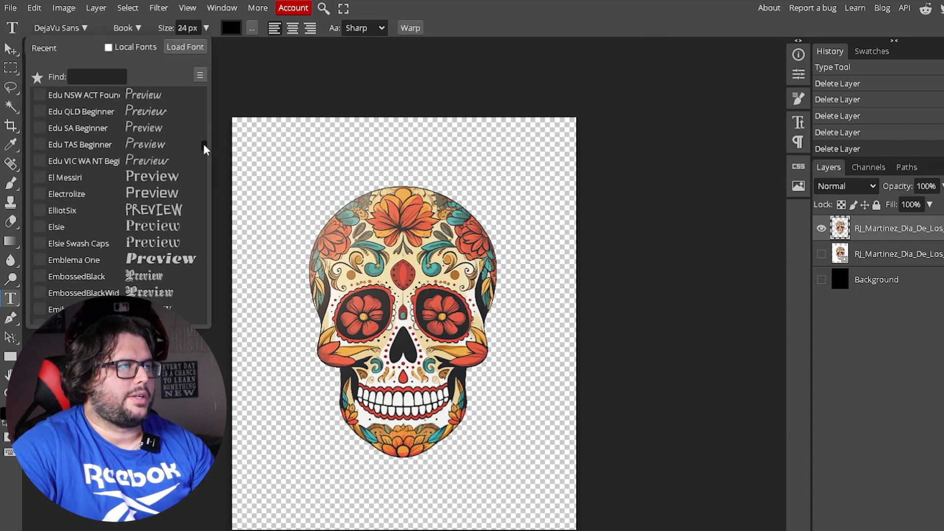
pyautogui.click(283, 63)
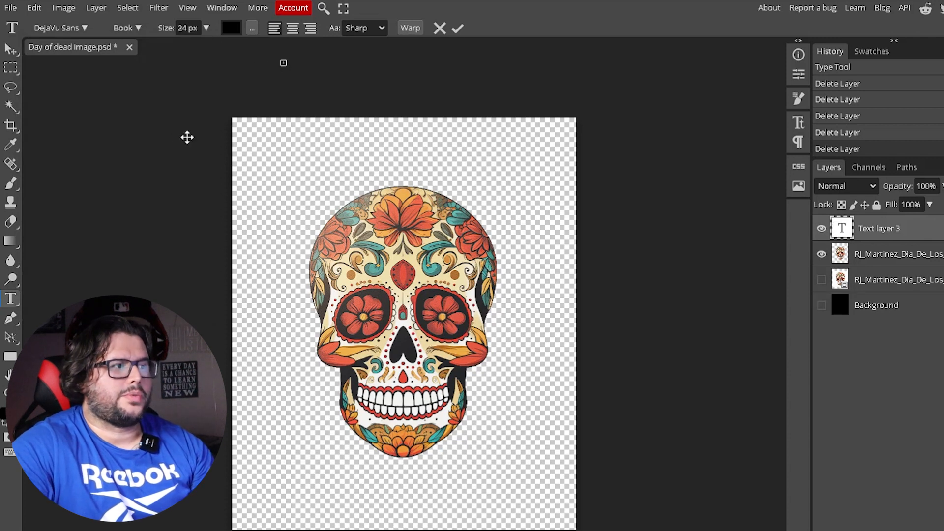
pyautogui.rightClick(893, 231)
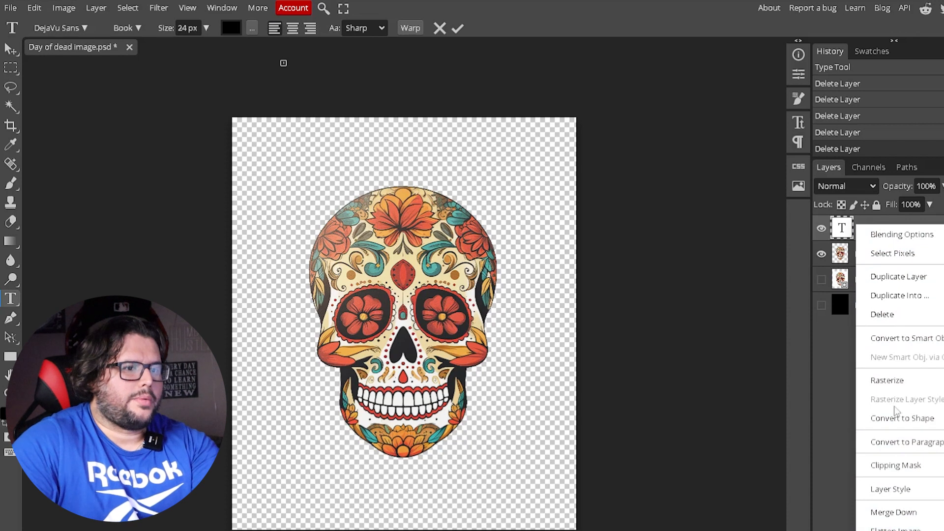
pyautogui.click(911, 313)
# - Move the cut-out sugar skull up and slightly to the right on the canvas, and bring up the PNG export option
pyautogui.press('v')
pyautogui.moveTo(436, 277); pyautogui.dragTo(445, 256)
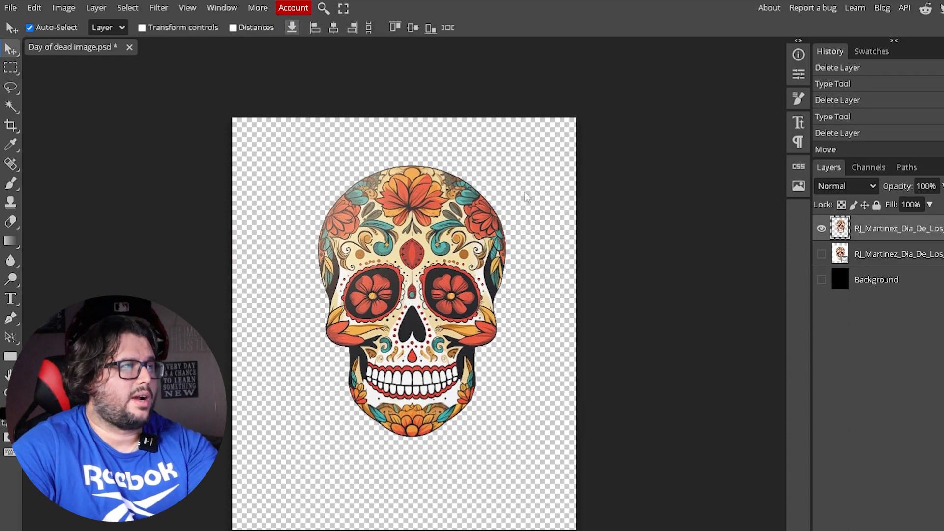
pyautogui.click(10, 7)
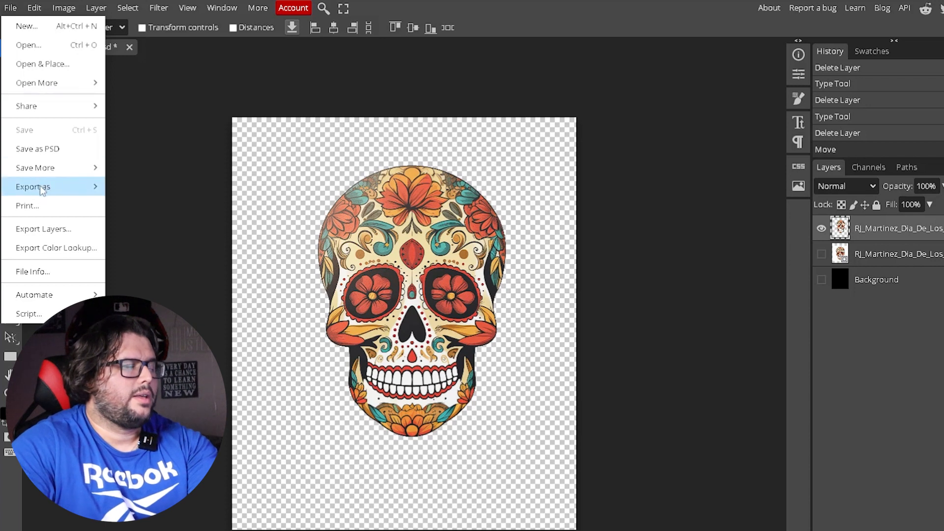
pyautogui.moveTo(42, 191)
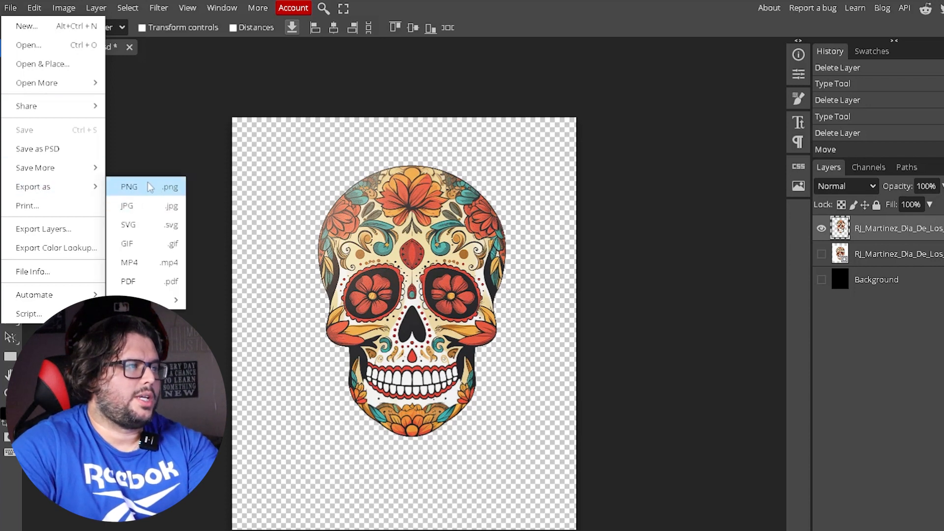
# - View the TeePublic and Redbubble home pages, dismissing the 20% off sign-up offer on each
pyautogui.click(683, 169)
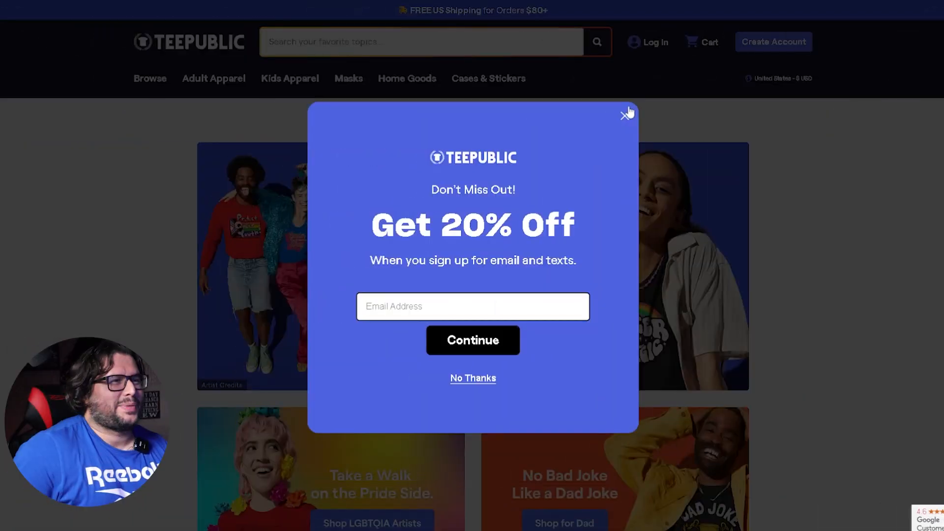
pyautogui.click(627, 118)
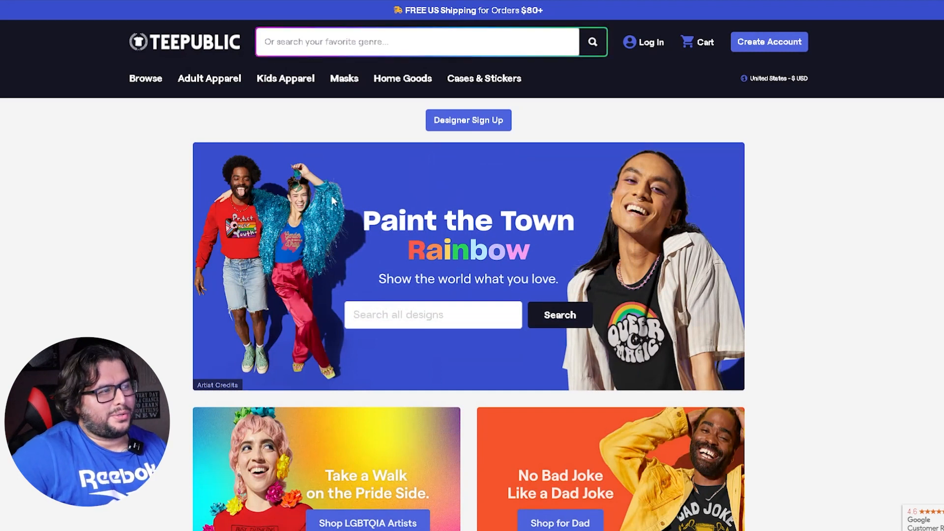
pyautogui.scroll(-1, 331, 203)
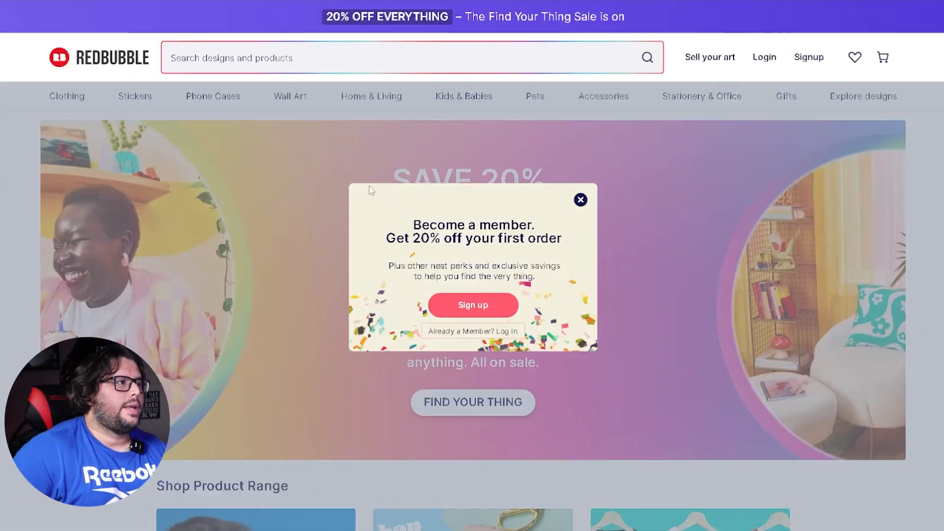
pyautogui.click(580, 200)
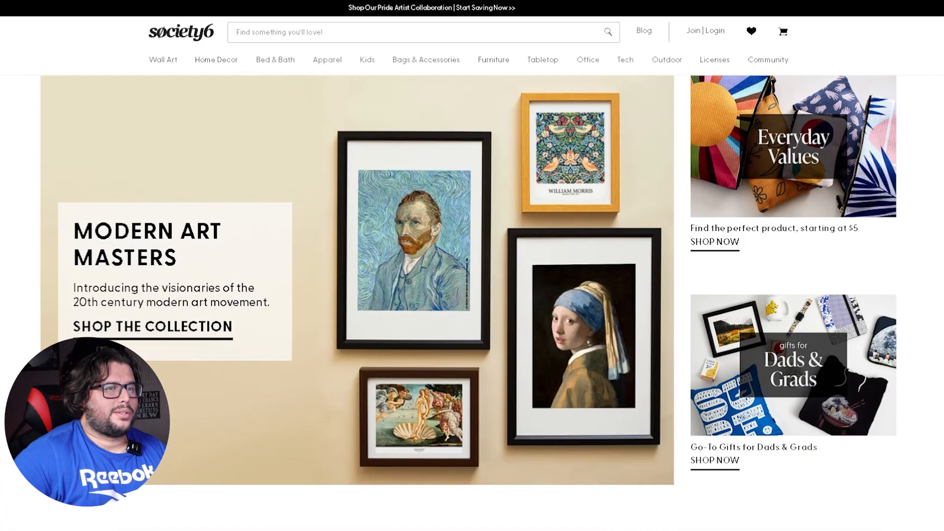
# - Switch to the Society6 home page and look through its featured products, popular collections and newly released products
pyautogui.scroll(-3, 472, 266)
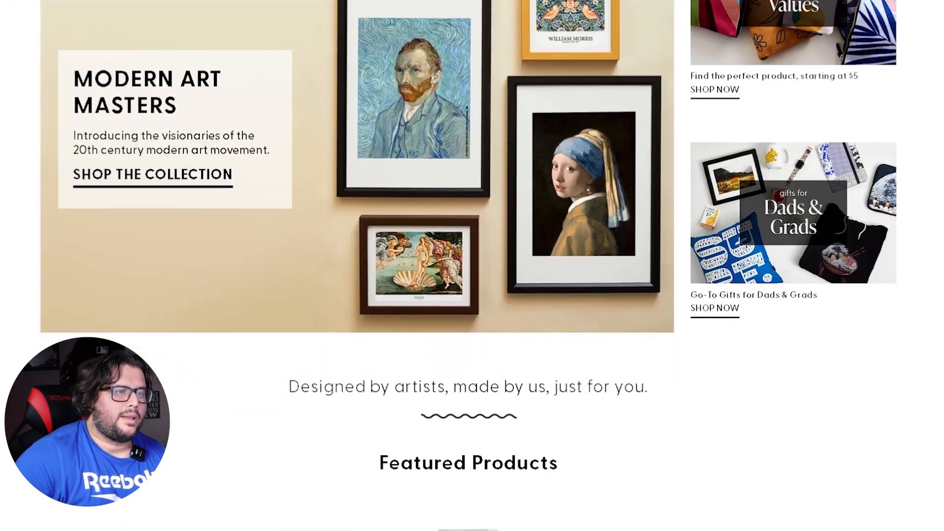
pyautogui.scroll(-5, 472, 266)
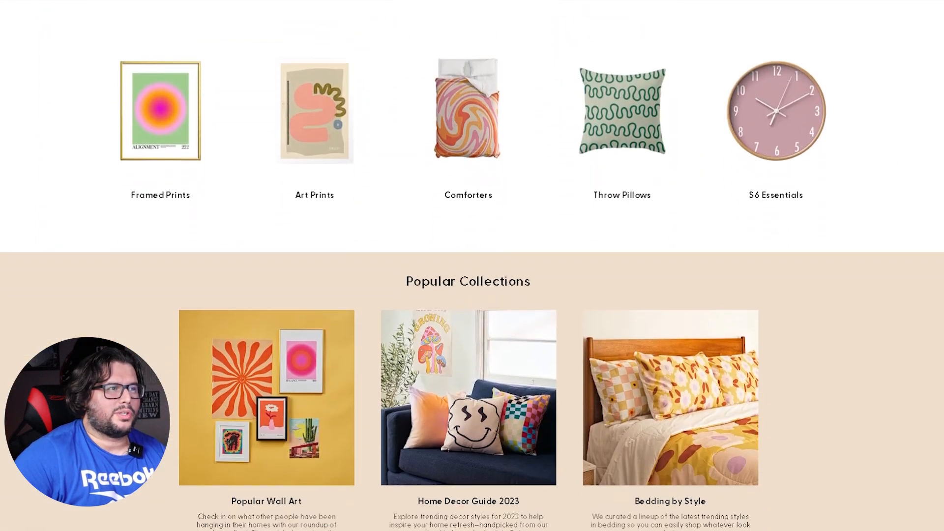
pyautogui.scroll(-5, 472, 265)
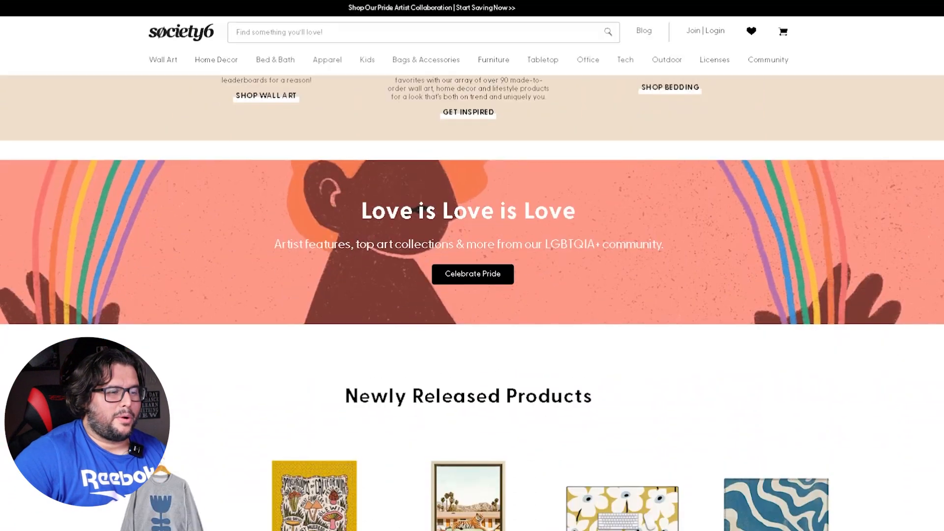
pyautogui.scroll(12, 472, 295)
pyautogui.moveTo(418, 74)
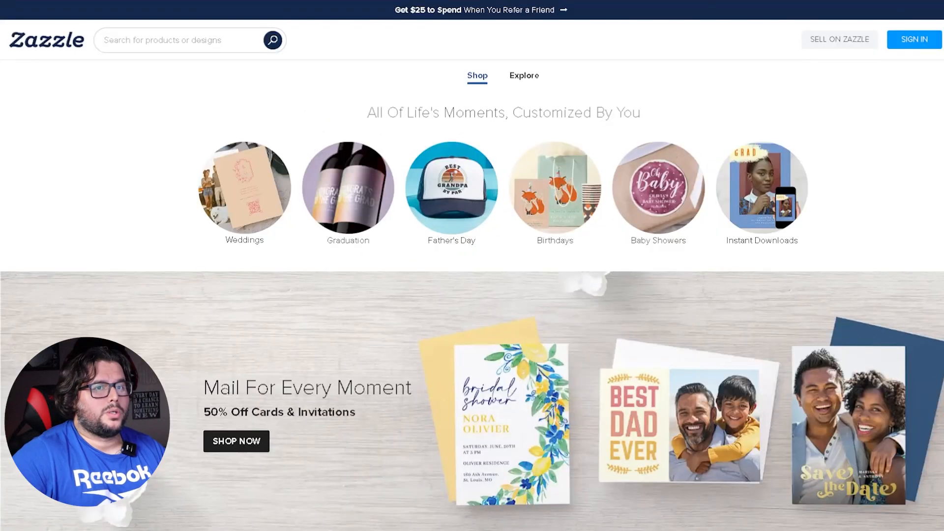
# - Switch to the Zazzle home page and look over its occasion categories, card promotion and top picks
pyautogui.scroll(-3, 472, 265)
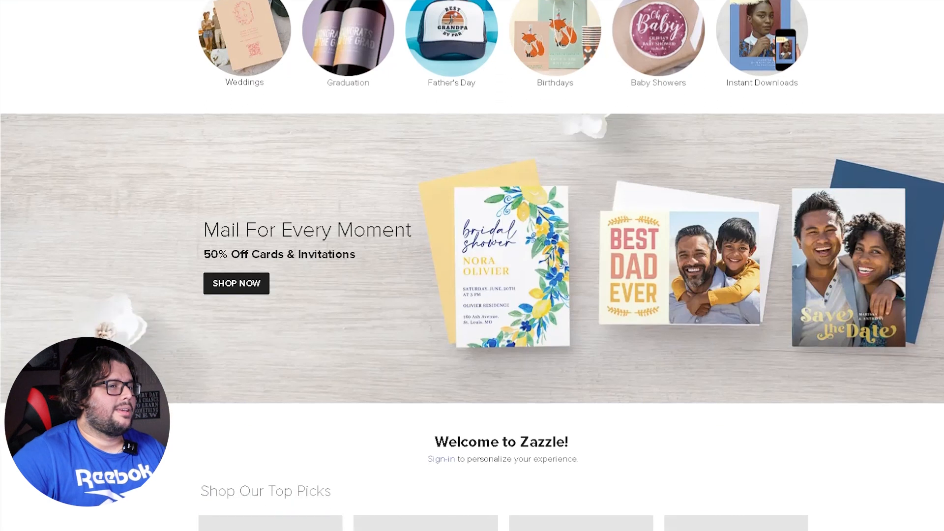
pyautogui.scroll(-2, 472, 265)
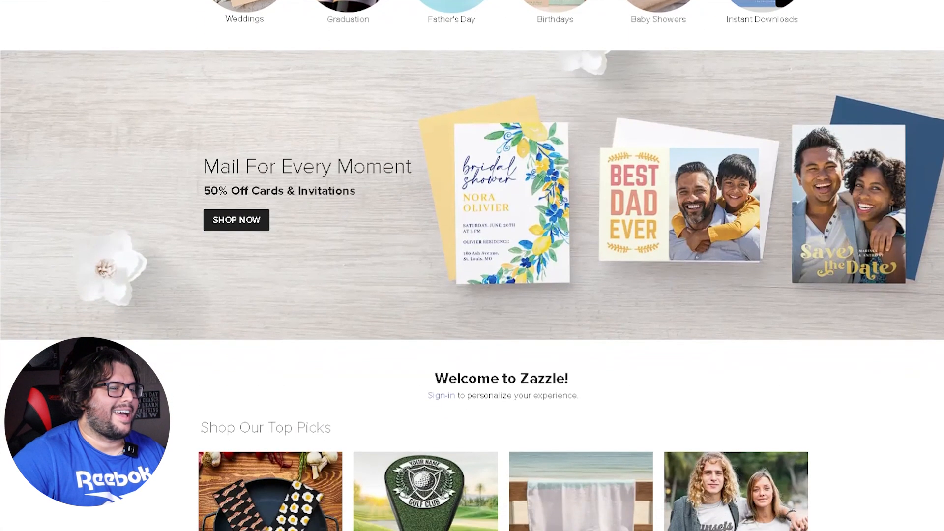
pyautogui.scroll(-2, 472, 266)
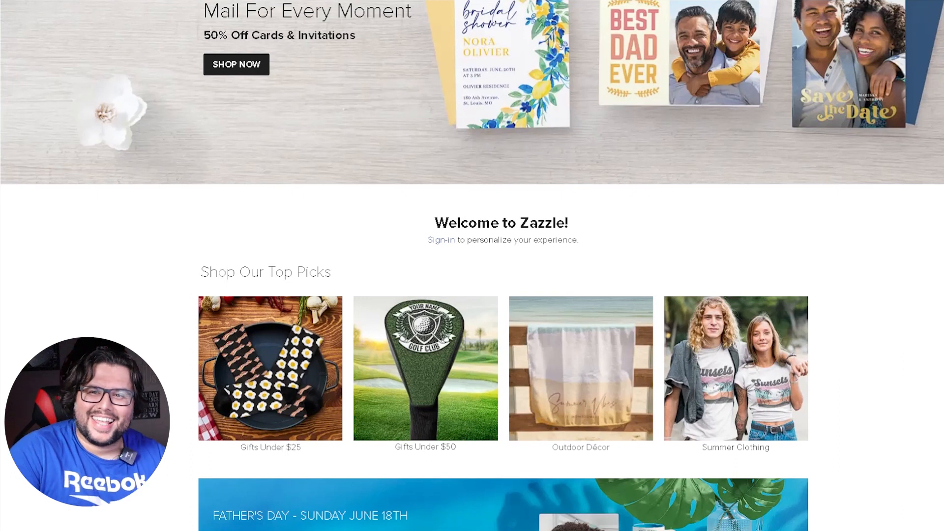
pyautogui.scroll(6, 472, 265)
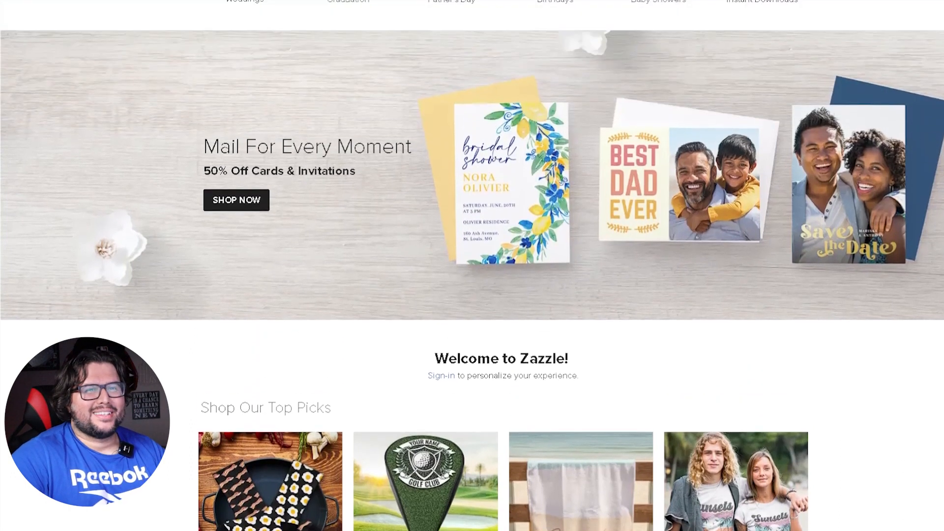
pyautogui.scroll(1, 785, 28)
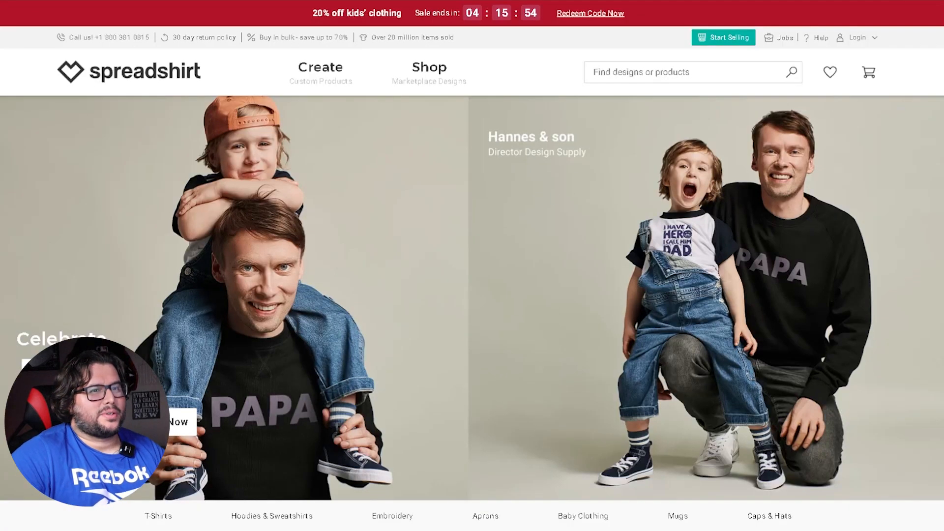
# - Switch to the Spreadshirt home page and examine its shirt, mug, hoodie and embroidery categories and the platform description
pyautogui.scroll(-5, 472, 265)
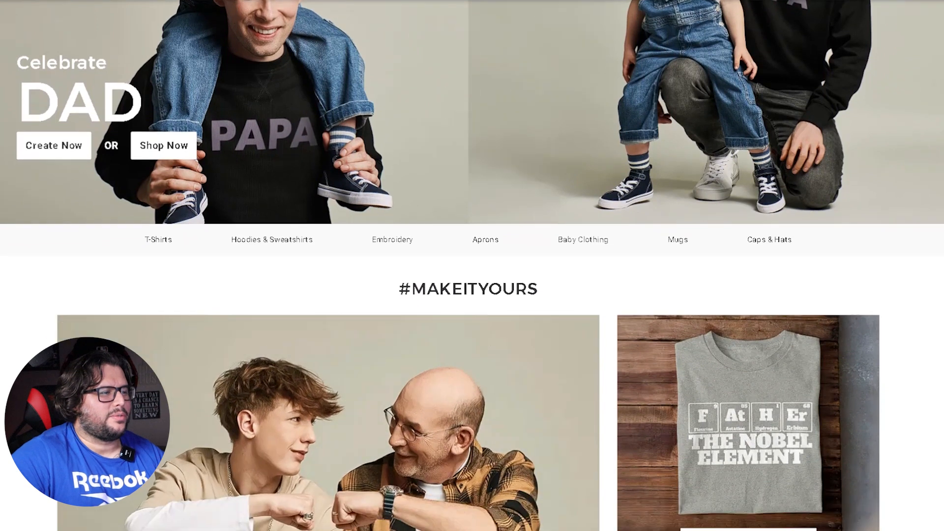
pyautogui.scroll(-5, 472, 265)
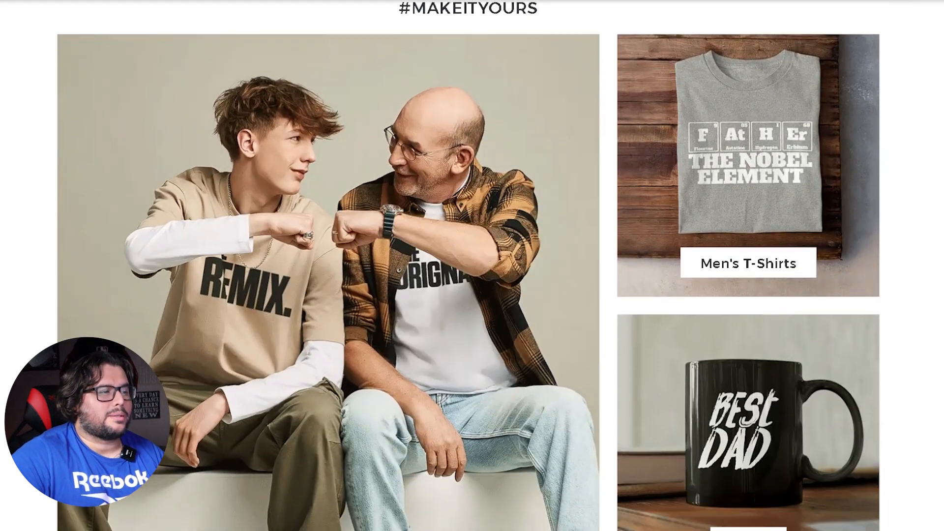
pyautogui.scroll(-10, 472, 266)
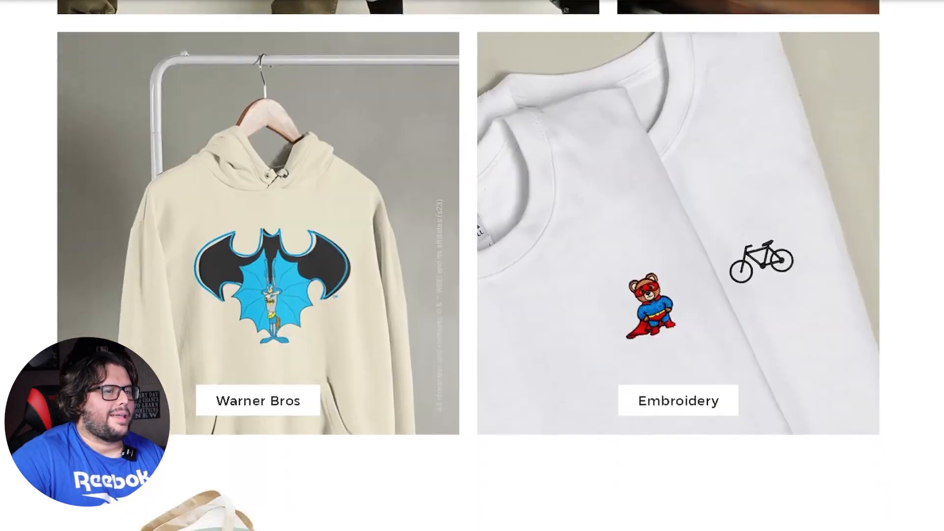
pyautogui.scroll(-10, 472, 266)
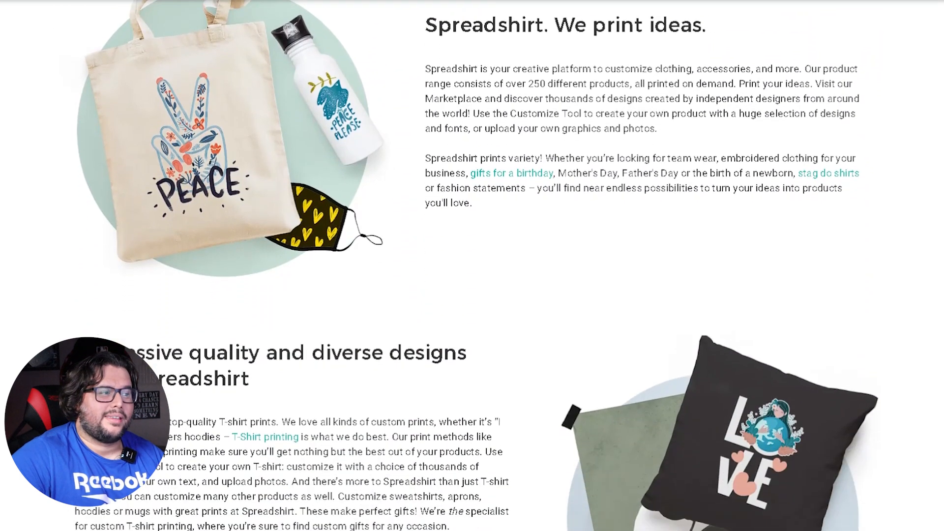
pyautogui.scroll(-10, 472, 265)
pyautogui.scroll(10, 472, 266)
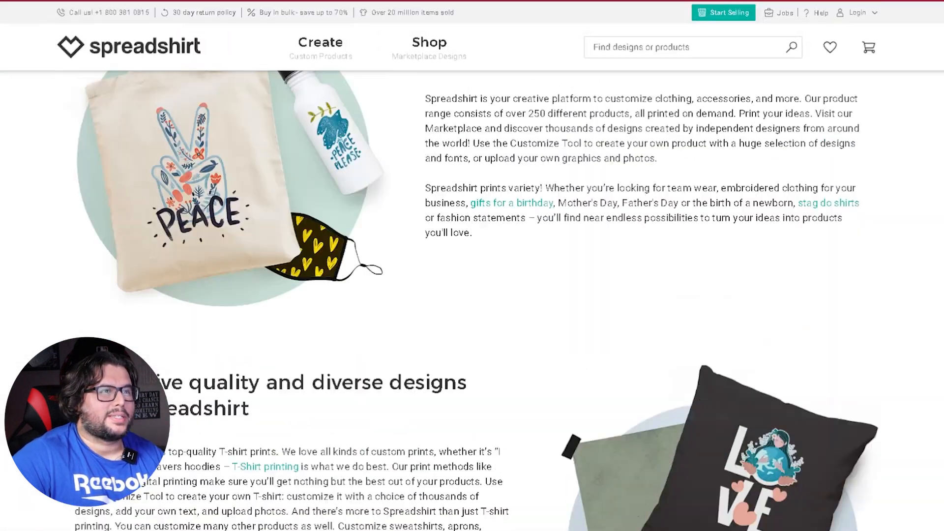
pyautogui.scroll(20, 472, 266)
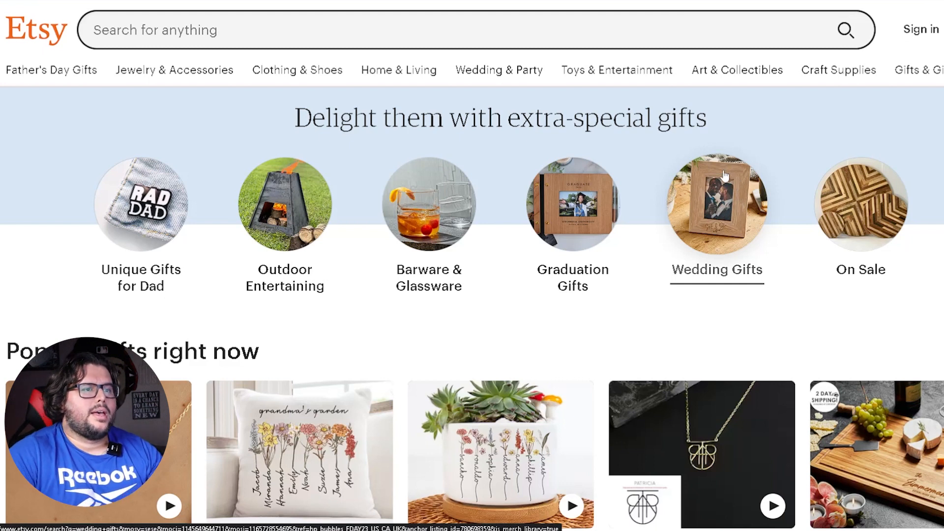
# - Switch to the Etsy home page and browse its popular gifts, editors' picks, hand-picked items and blog sections
pyautogui.scroll(-5, 472, 265)
pyautogui.scroll(-6, 472, 265)
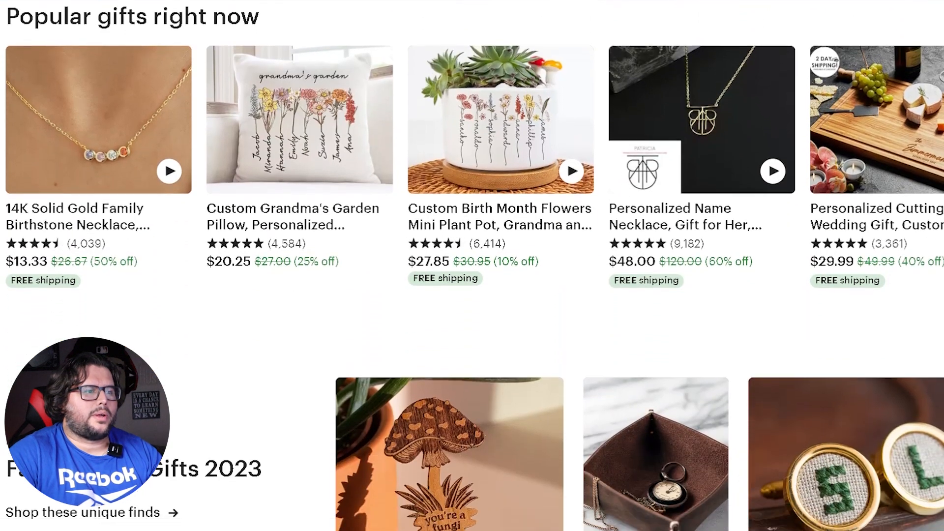
pyautogui.scroll(-3, 472, 265)
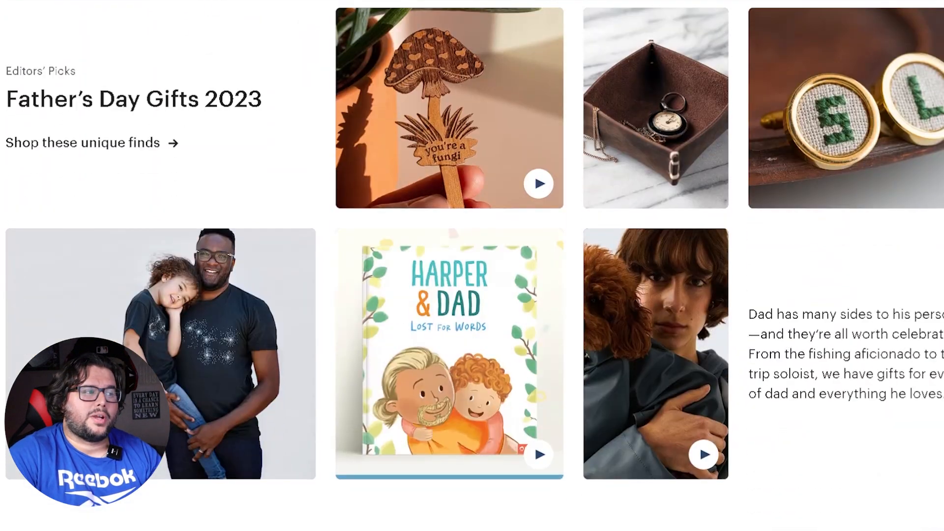
pyautogui.scroll(-15, 472, 265)
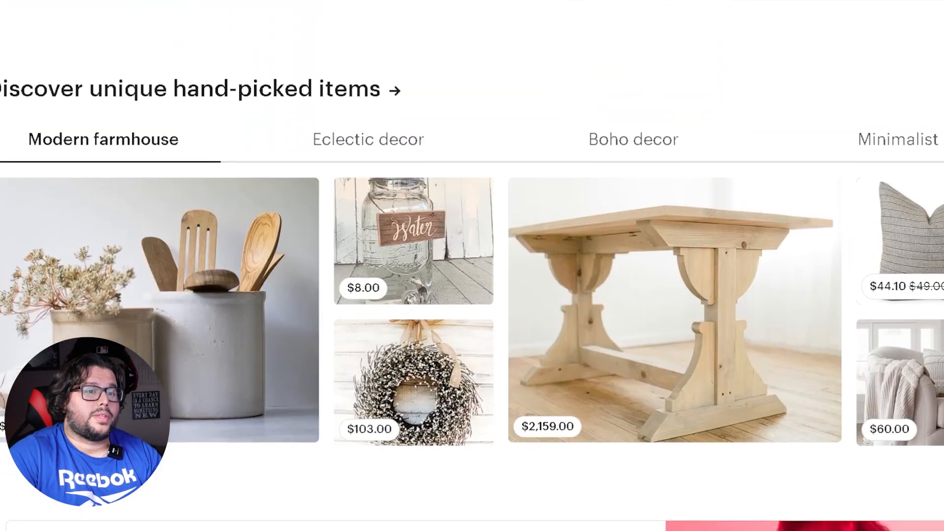
pyautogui.scroll(-2, 472, 265)
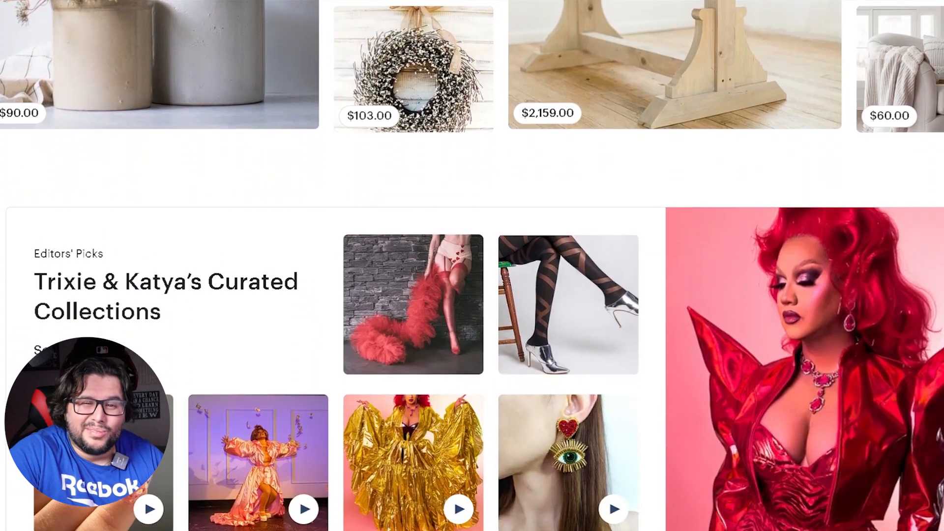
pyautogui.scroll(-15, 472, 266)
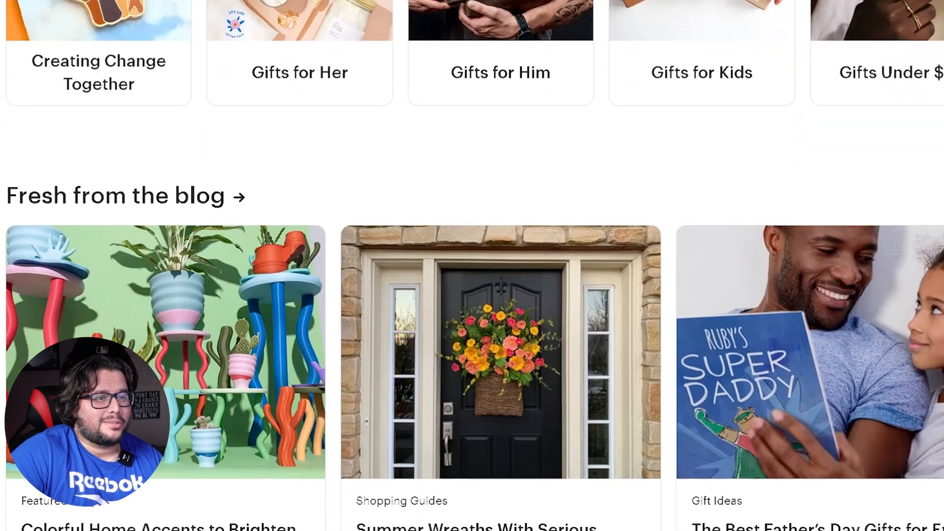
pyautogui.scroll(-5, 472, 266)
pyautogui.scroll(20, 472, 265)
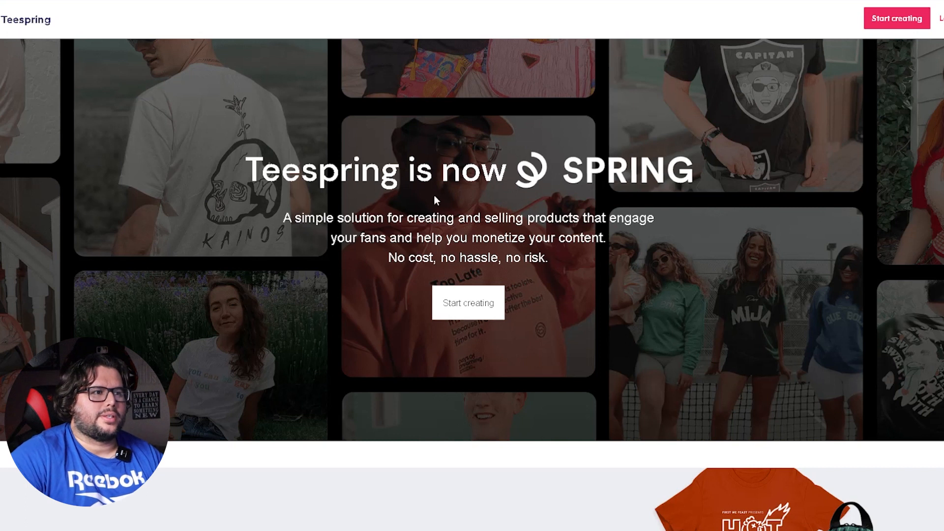
# - Switch to the Teespring (Spring) landing page and look over its introduction and creator products section
pyautogui.scroll(-4, 722, 183)
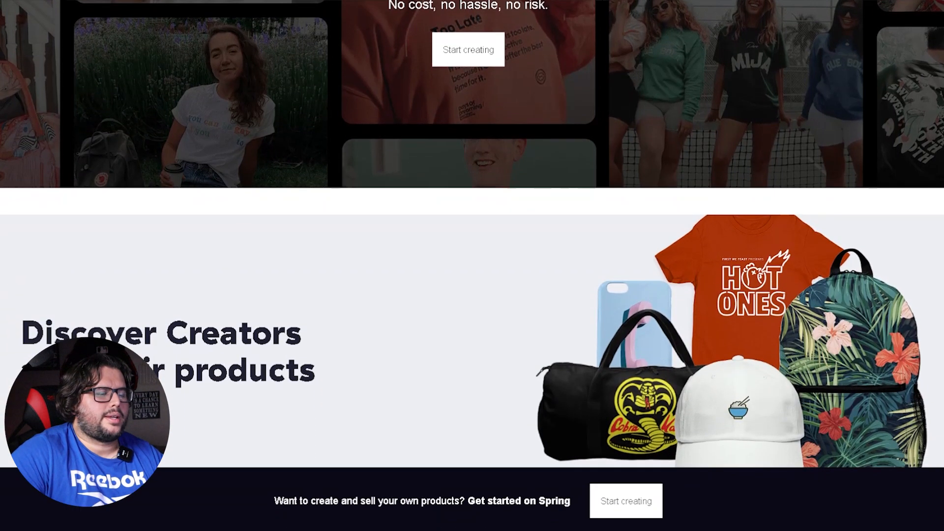
pyautogui.scroll(4, 618, 261)
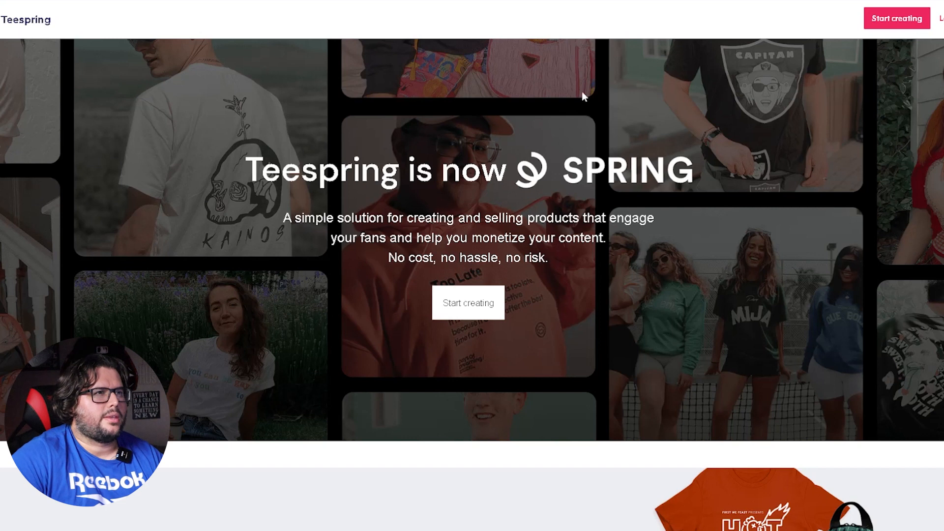
# - Switch to the CafePress home page and look over its product categories and Father's Day promotion
pyautogui.click(728, 2)
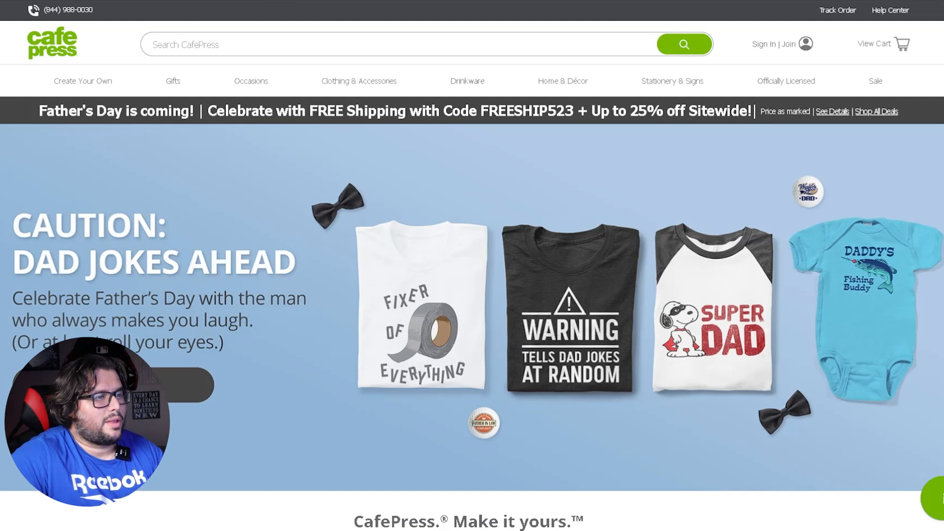
pyautogui.scroll(-2, 472, 265)
pyautogui.scroll(-1, 472, 265)
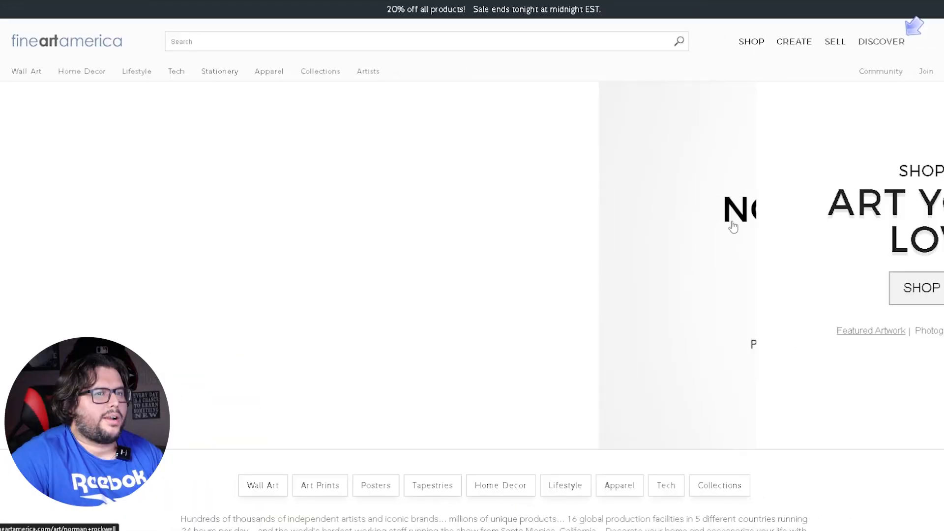
# - Browse the Fine Art America home page, covering its upload and selling banners, print products and shop-by-department sections
pyautogui.scroll(-6, 472, 265)
pyautogui.scroll(7, 472, 266)
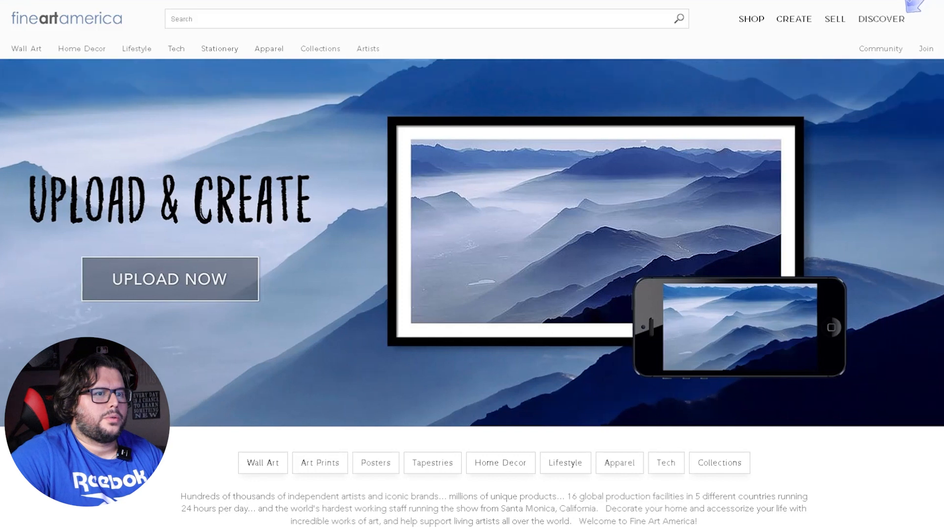
pyautogui.scroll(-15, 910, 4)
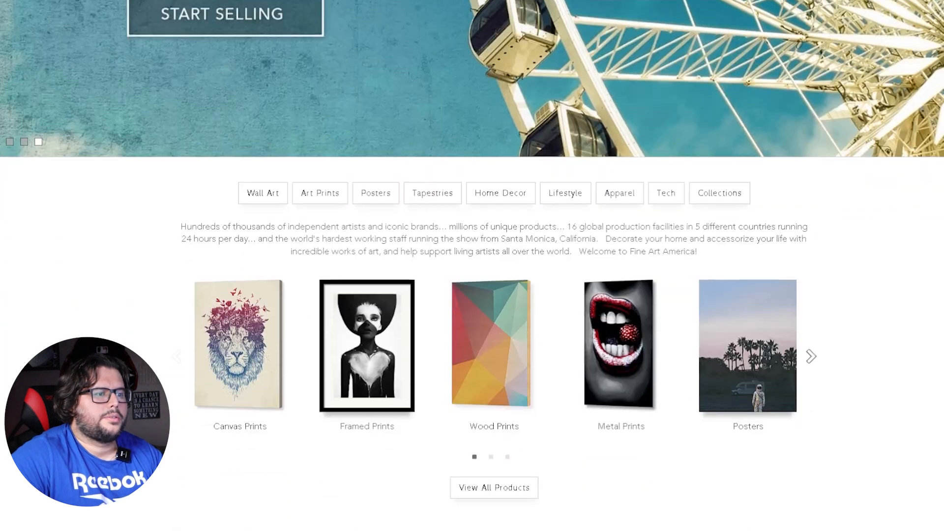
pyautogui.scroll(-7, 472, 265)
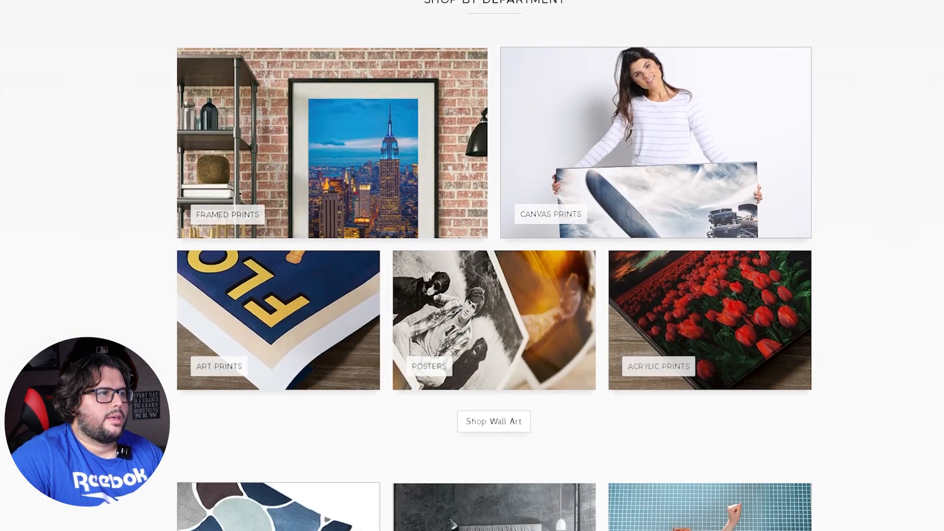
pyautogui.scroll(-5, 495, 265)
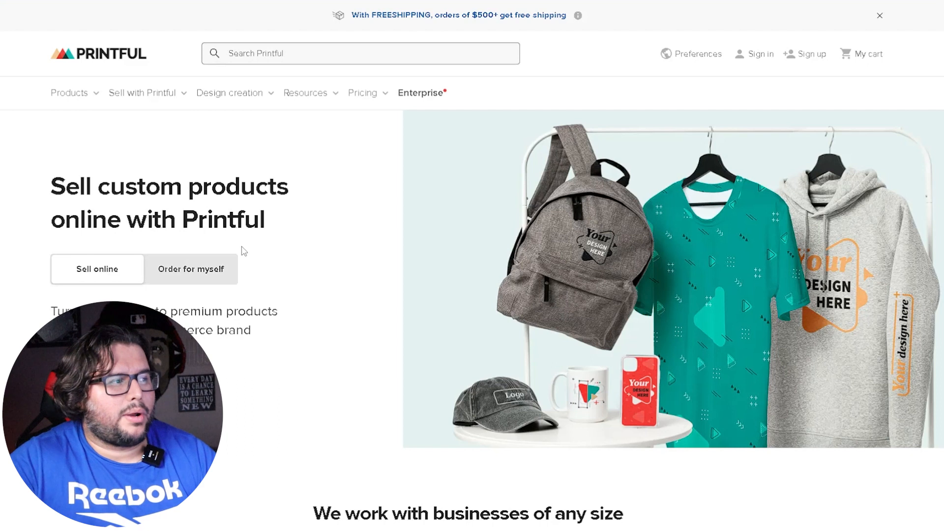
# - View the Printful home page and examine Gelato's print-on-demand page, including its customer reviews and first-order offer
pyautogui.scroll(-1, 468, 248)
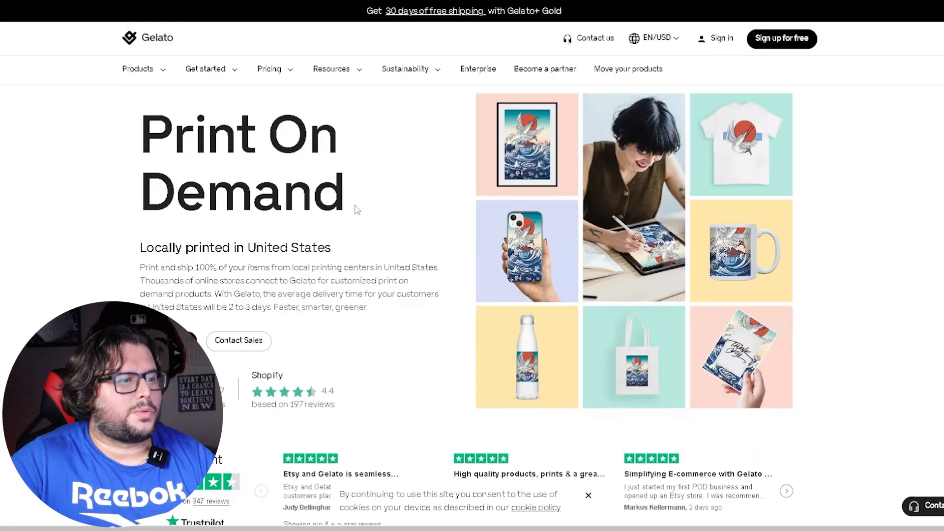
pyautogui.scroll(-5, 467, 288)
pyautogui.scroll(-5, 712, 326)
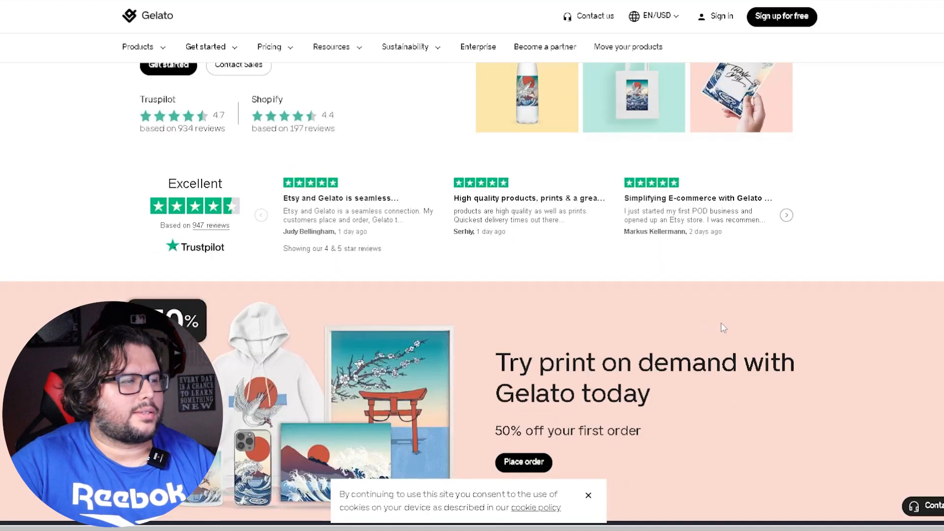